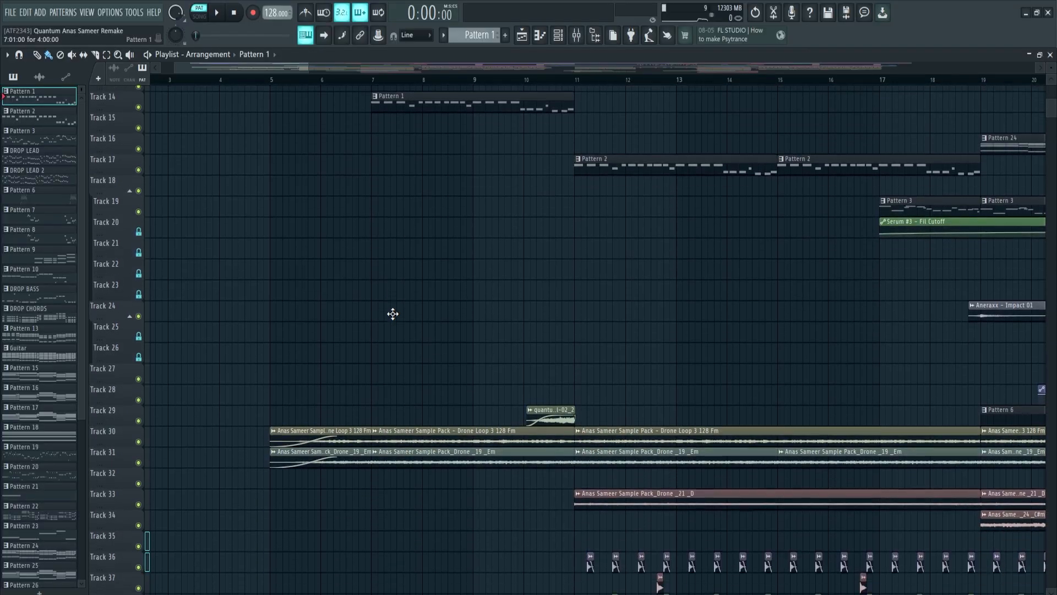
# Scroll the Playlist to show the drone, ambient and vinyl-fuzz sample tracks.
pyautogui.scroll(-5, 391, 312)
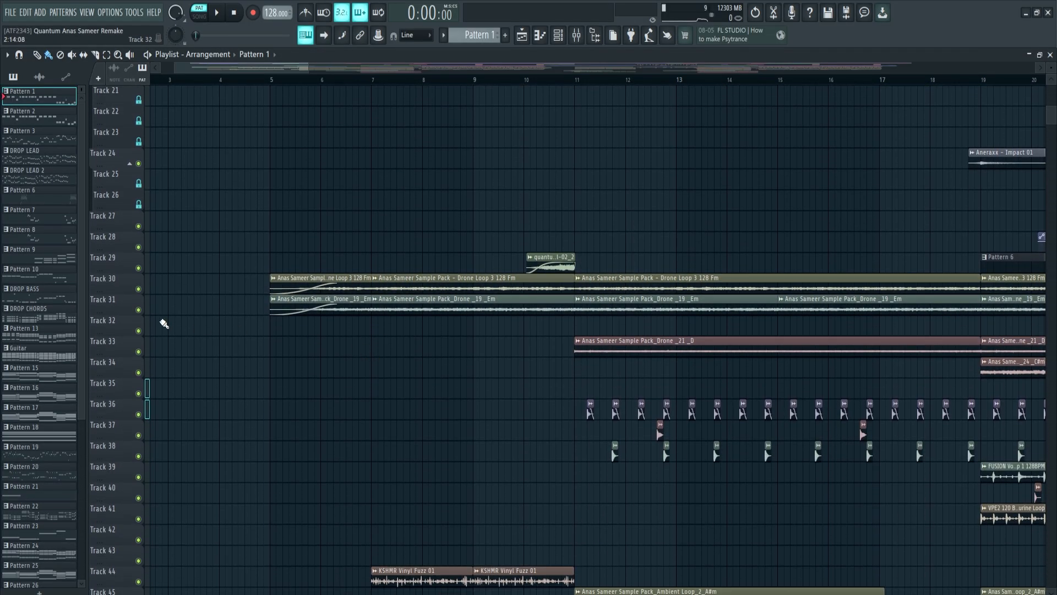
# Solo drone loop tracks 30 and 31, then play and stop the song to hear them.
pyautogui.keyDown('ctrl'); pyautogui.click(139, 289); pyautogui.keyUp('ctrl')
pyautogui.click(139, 310)
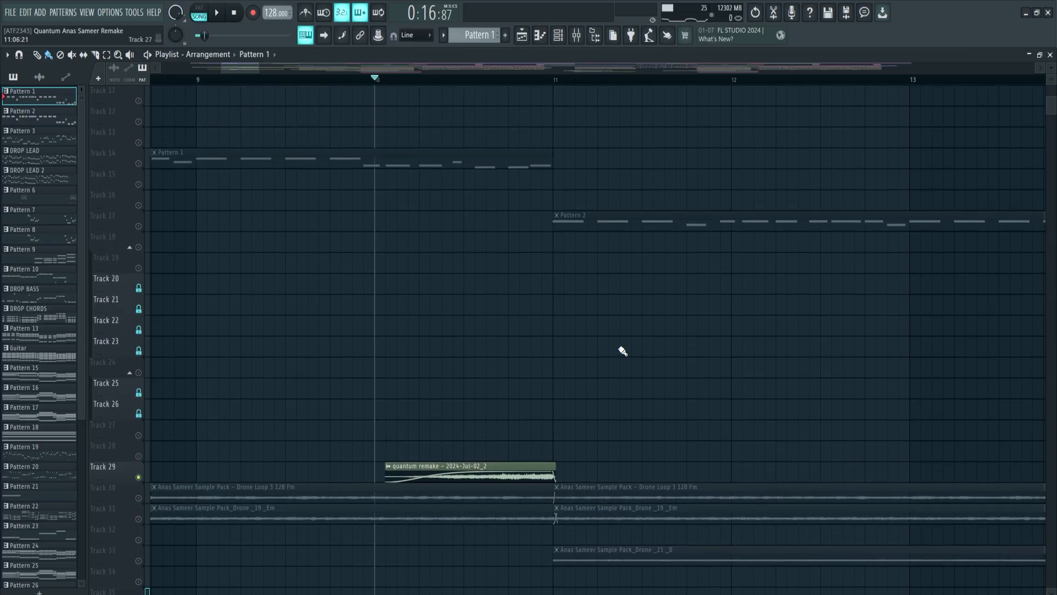
pyautogui.scroll(5, 623, 351)
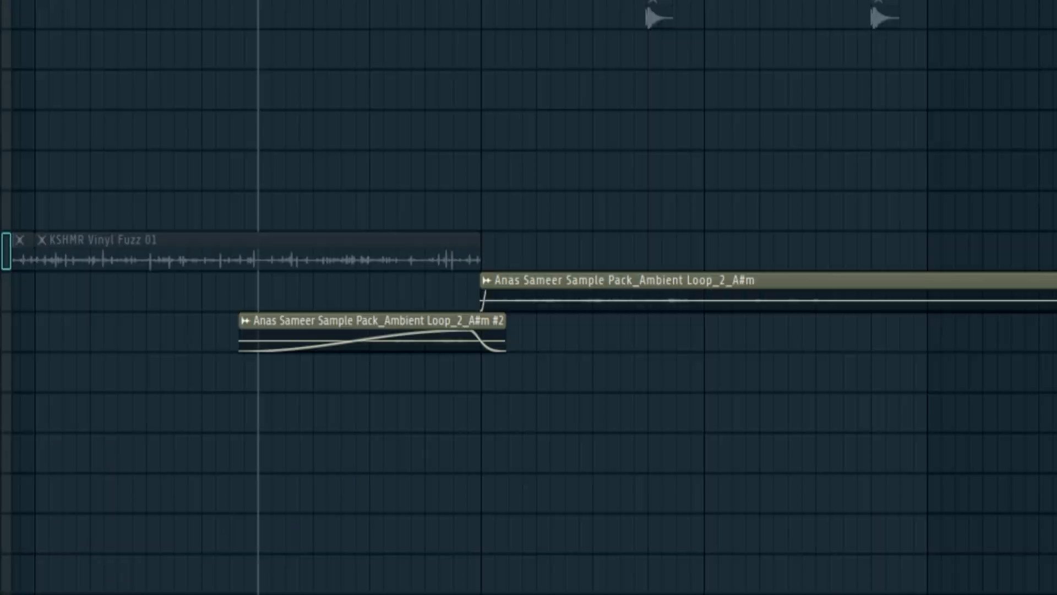
pyautogui.press('space')
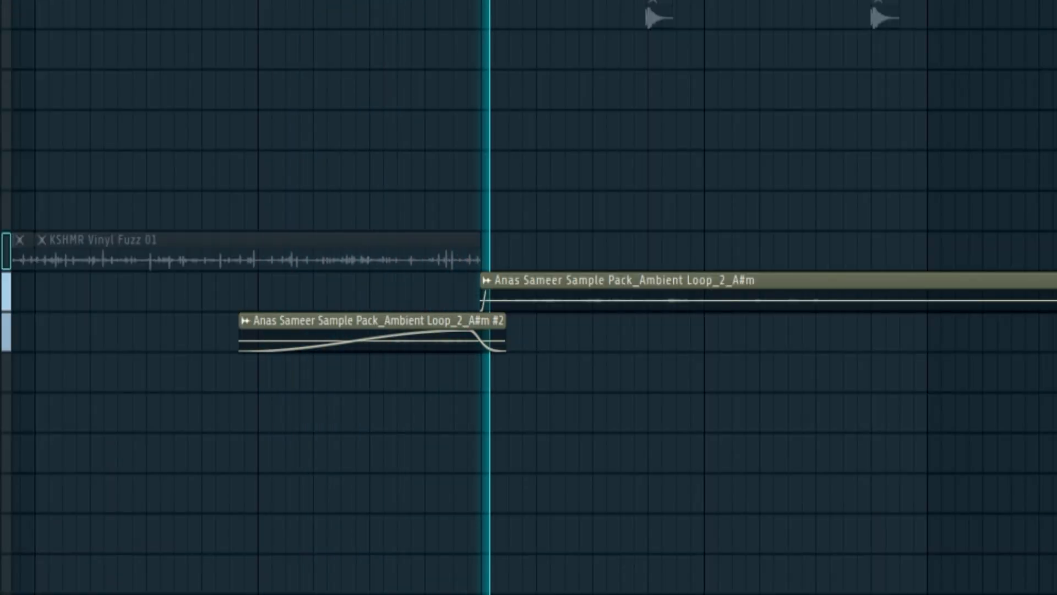
pyautogui.scroll(3, 534, 393)
pyautogui.press('space')
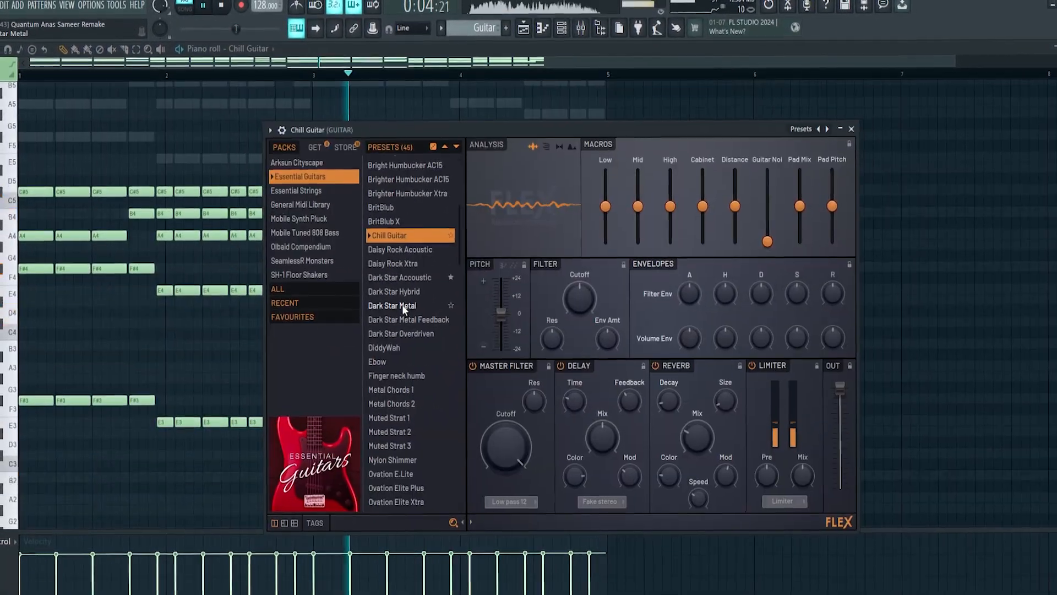
# Raise ValhallaRoom decay to 14.75 s and drop the Edison recording onto track 12 as a clip.
pyautogui.click(851, 129)
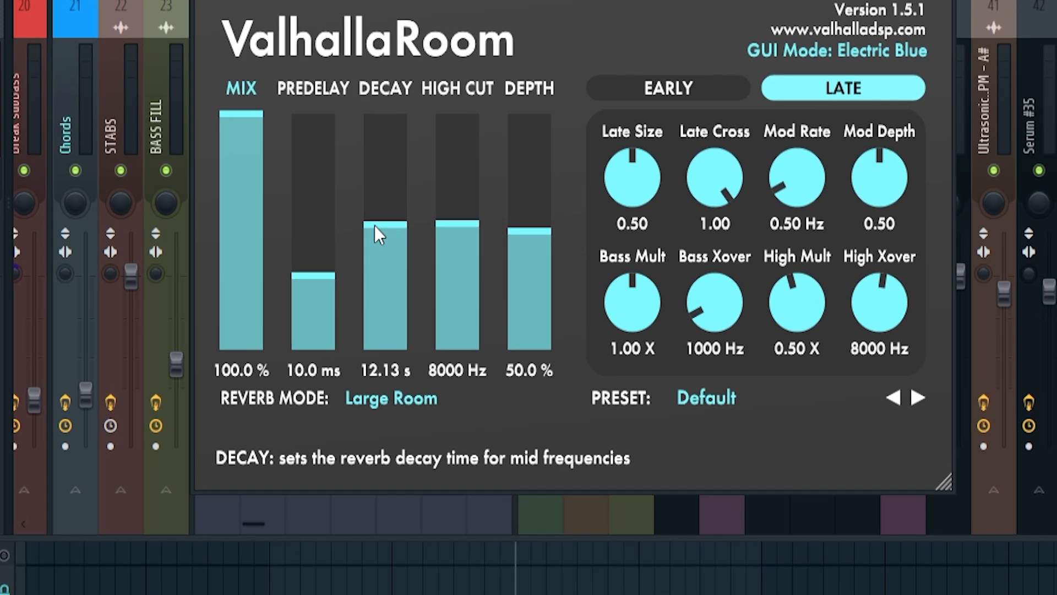
pyautogui.moveTo(337, 257); pyautogui.dragTo(349, 240)
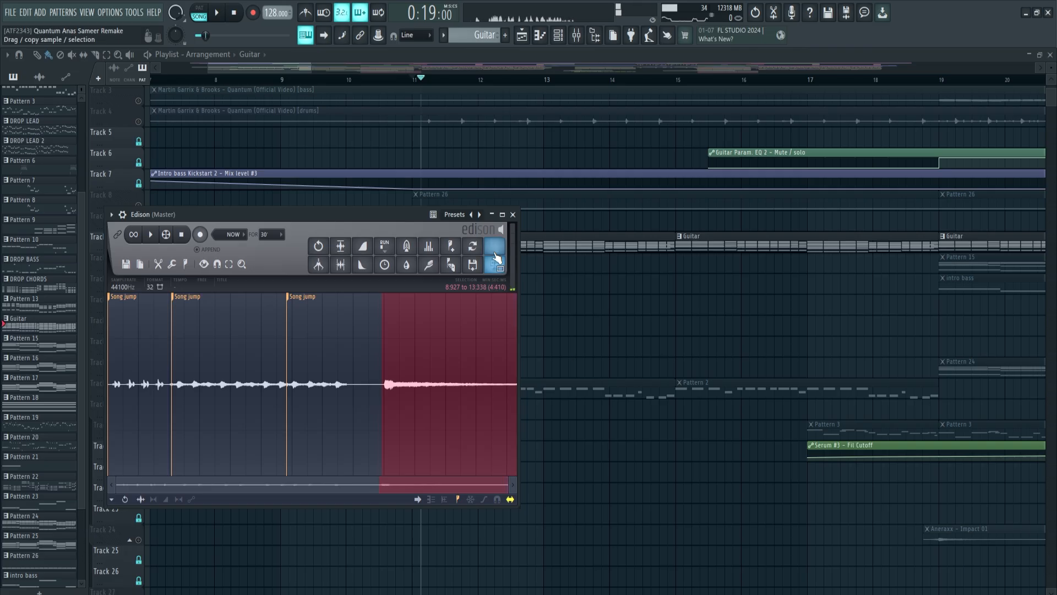
pyautogui.moveTo(496, 258); pyautogui.dragTo(432, 281)
pyautogui.doubleClick(432, 281)
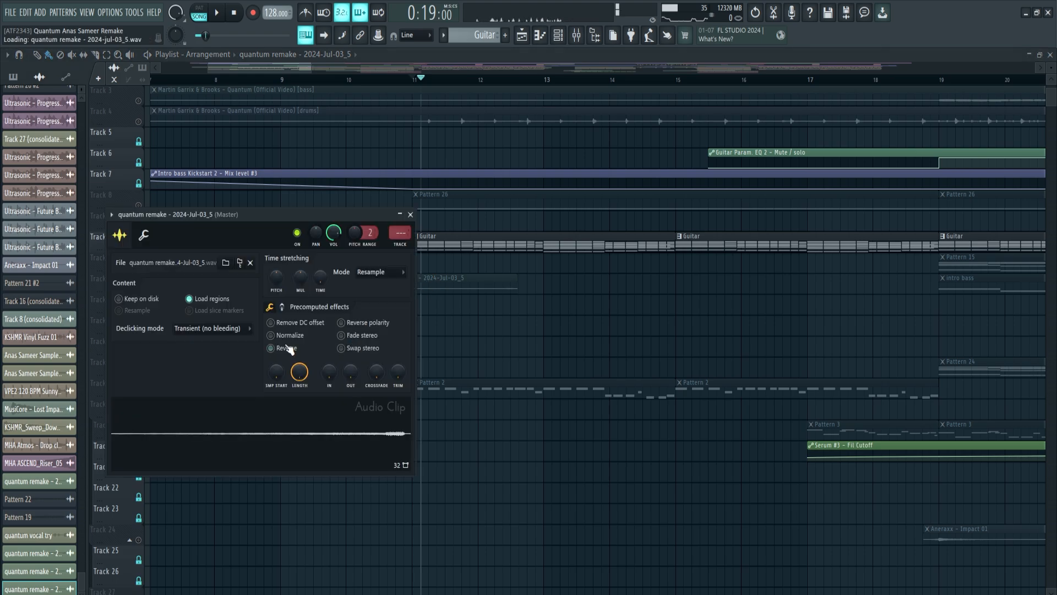
pyautogui.press('Escape')
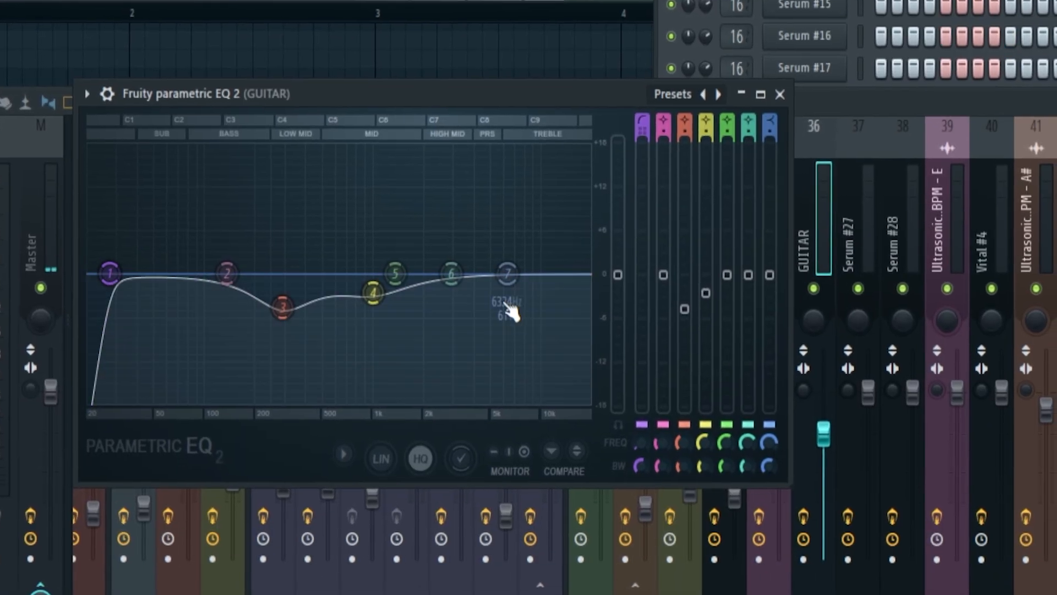
# Start playback to monitor the EQ and compressor.
pyautogui.press('space')
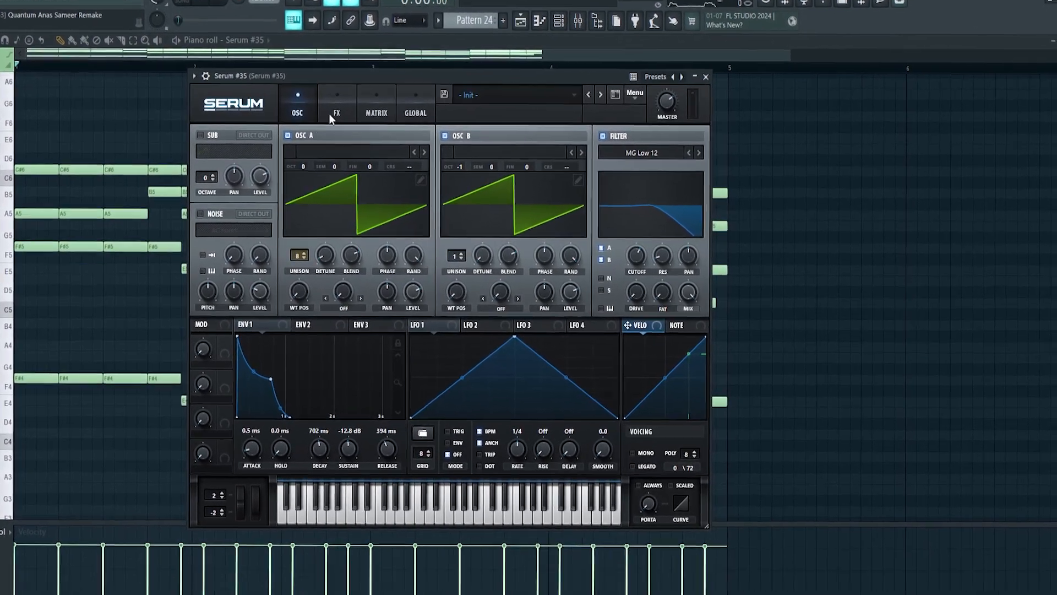
# Review the Break bass Serum patch's FX page, then close Serum.
pyautogui.click(329, 113)
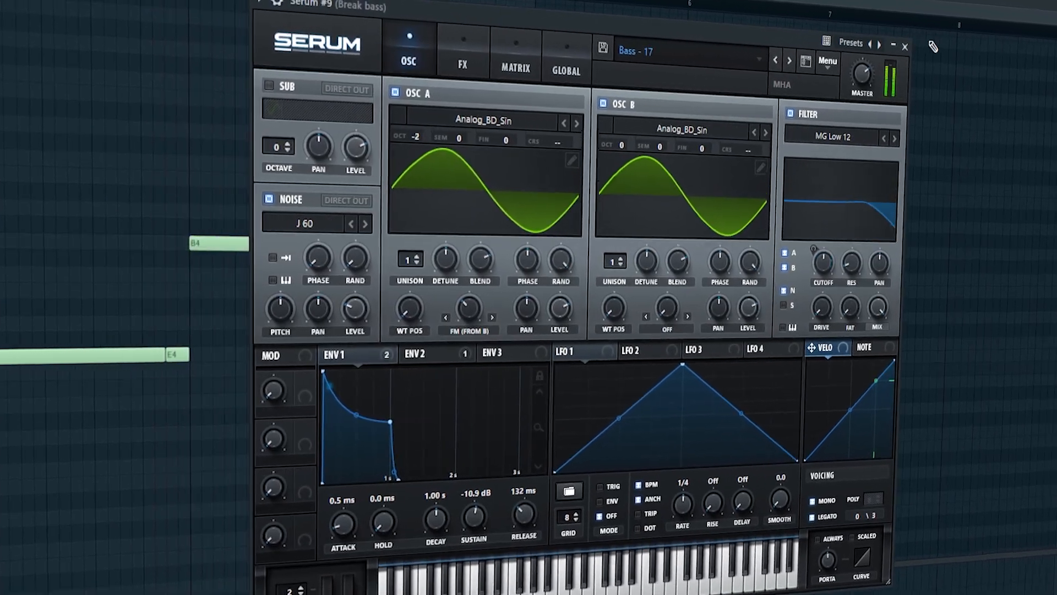
pyautogui.click(905, 46)
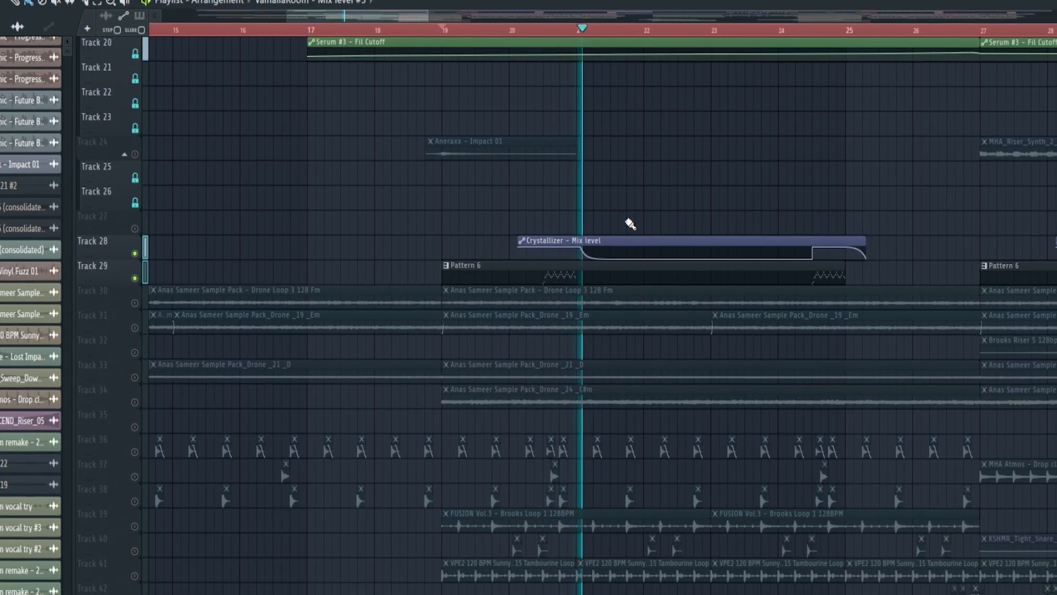
# Toggle the mixer, return to the Playlist and play through to bar 27.
pyautogui.scroll(2, 566, 22)
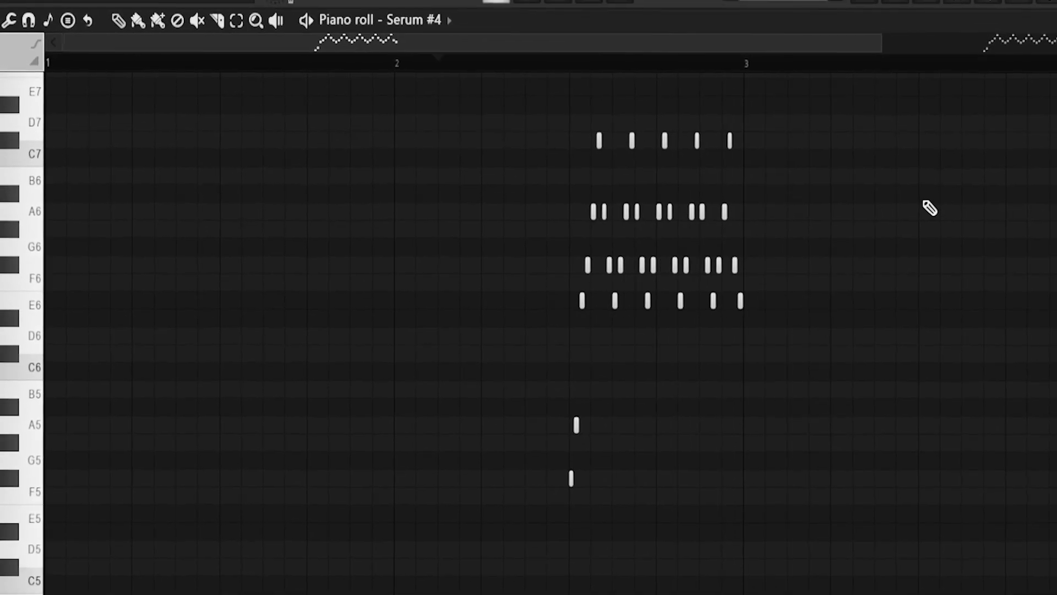
pyautogui.press('F9')
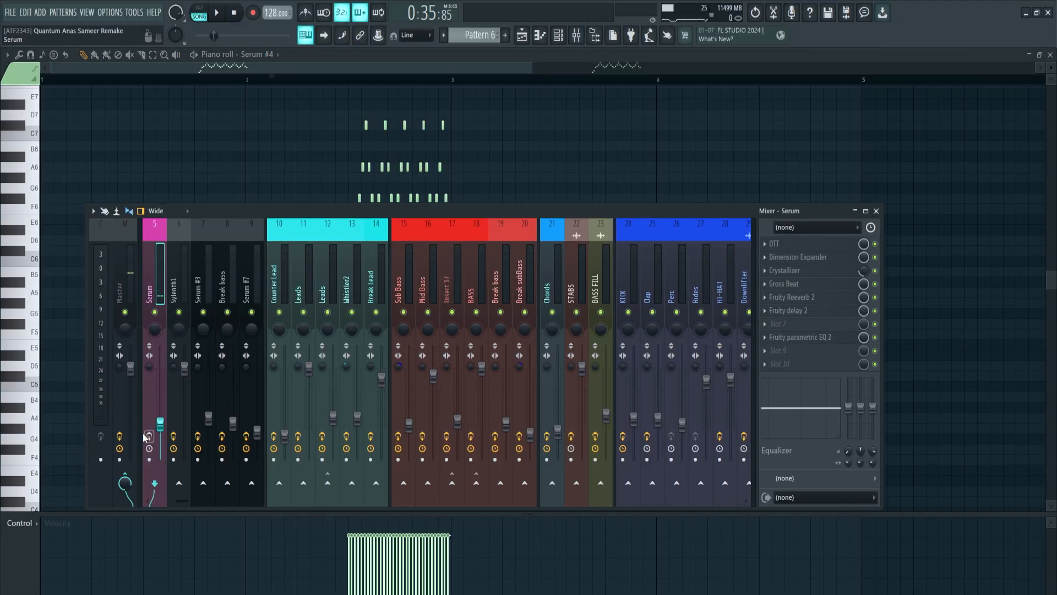
pyautogui.press('F9')
pyautogui.press('F5')
pyautogui.press('space')
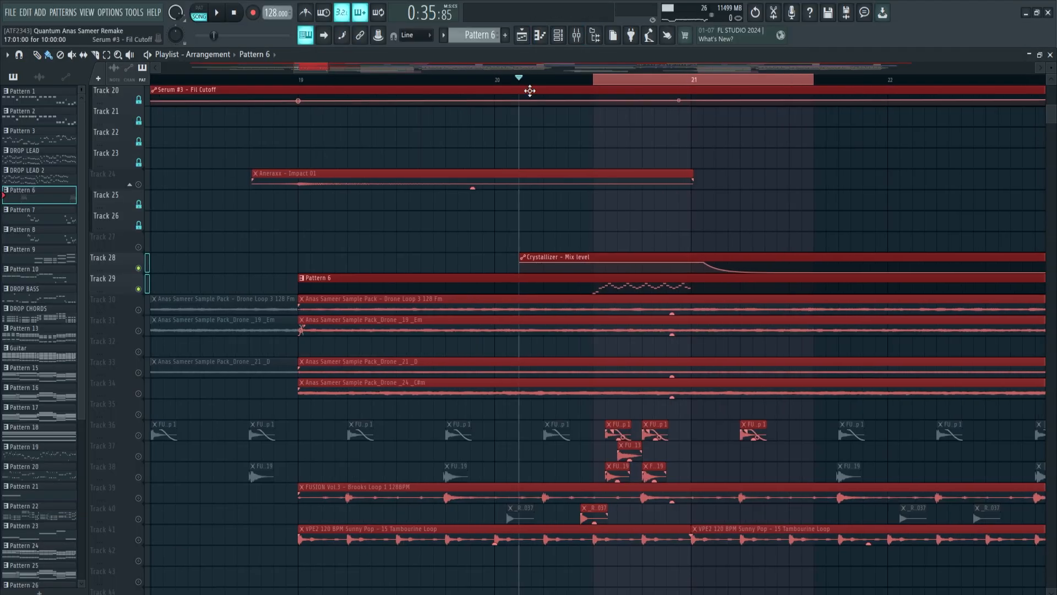
pyautogui.scroll(-2, 645, 65)
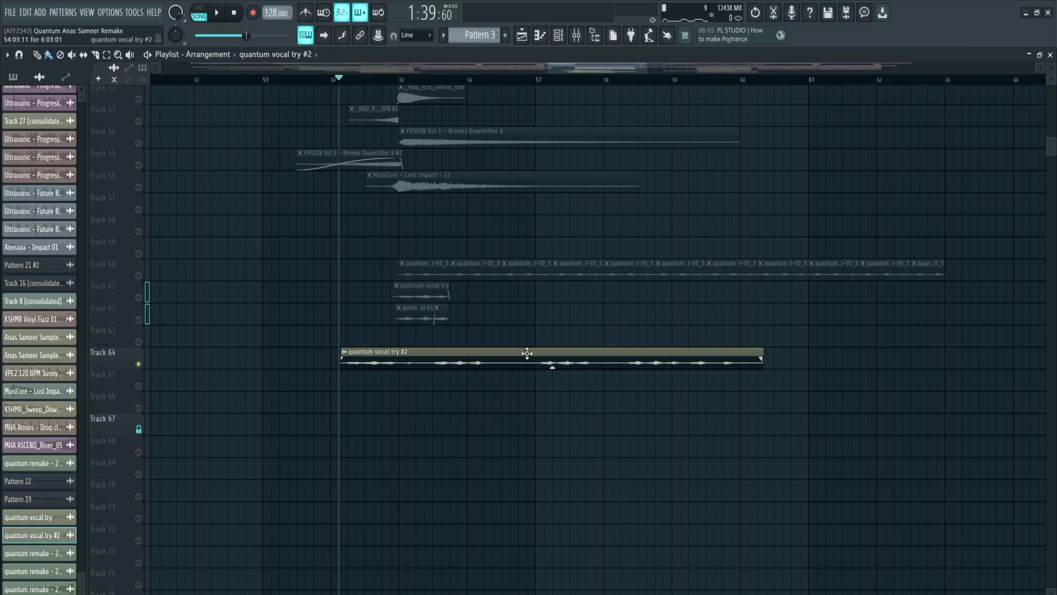
# Open the settings of the 2024-Jul-03_3 quantum vocal clip.
pyautogui.doubleClick(525, 356)
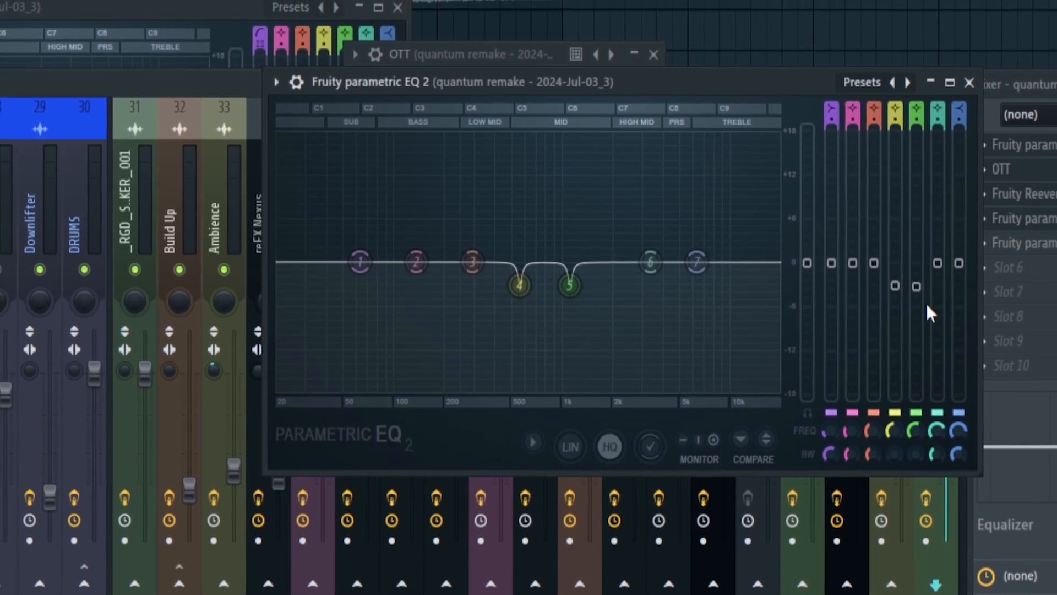
# During playback, sweep Parametric EQ 2 bands 5 and 4 to find resonances near 560Hz, then close it.
pyautogui.press('space')
pyautogui.moveTo(923, 286); pyautogui.dragTo(922, 154)
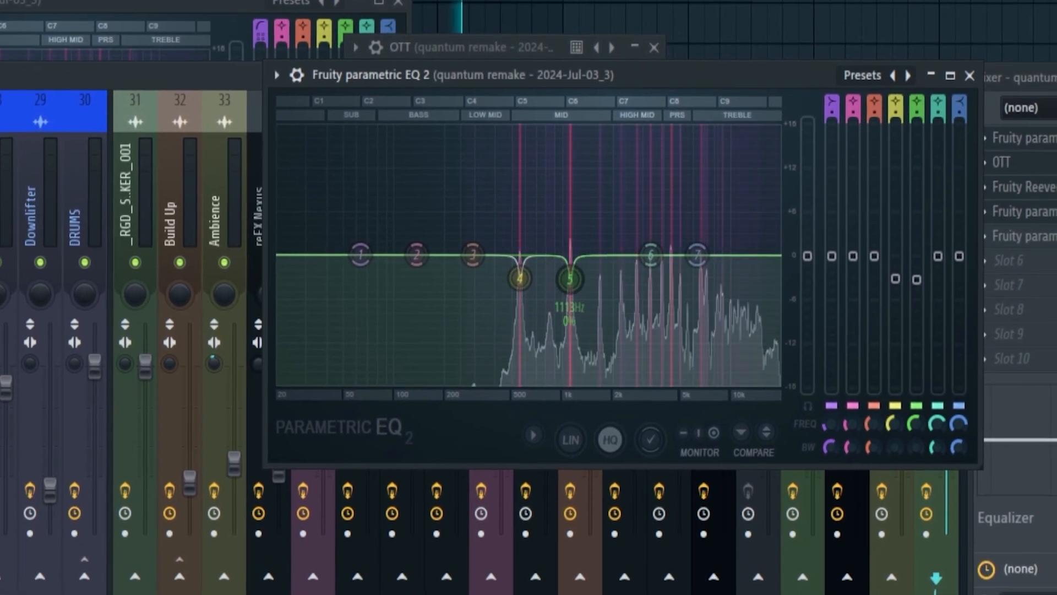
pyautogui.moveTo(519, 279); pyautogui.dragTo(514, 146)
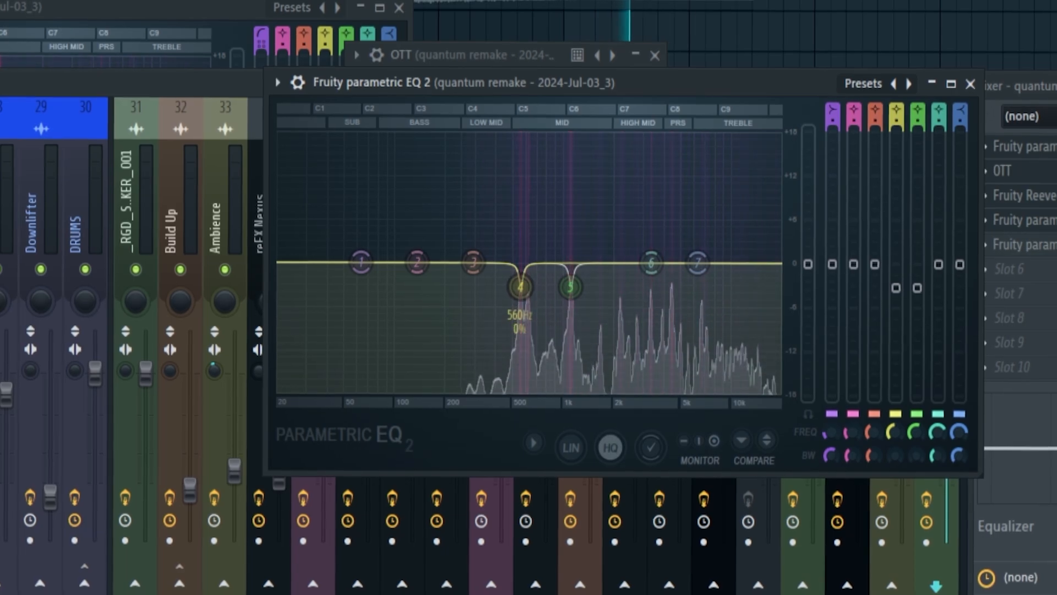
pyautogui.click(970, 84)
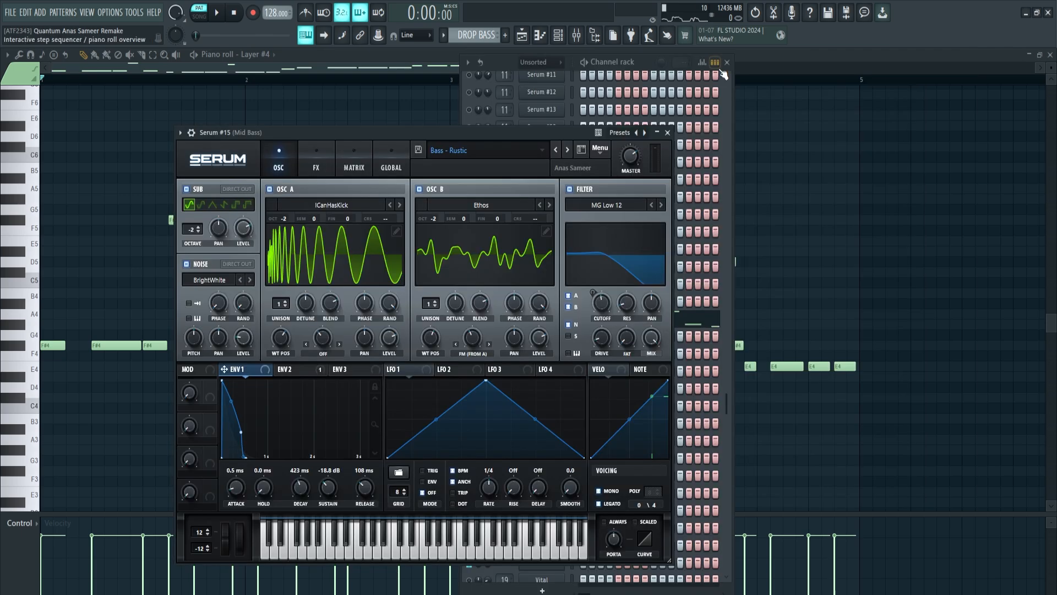
# Close the Mid Bass Serum window and scroll down in the workspace.
pyautogui.click(726, 64)
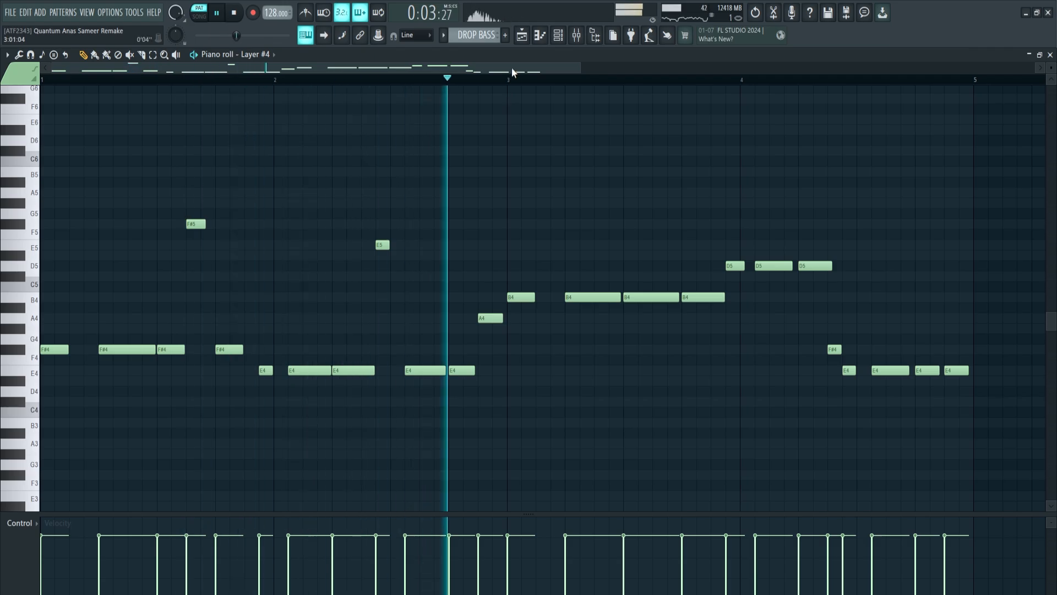
pyautogui.scroll(-2, 512, 72)
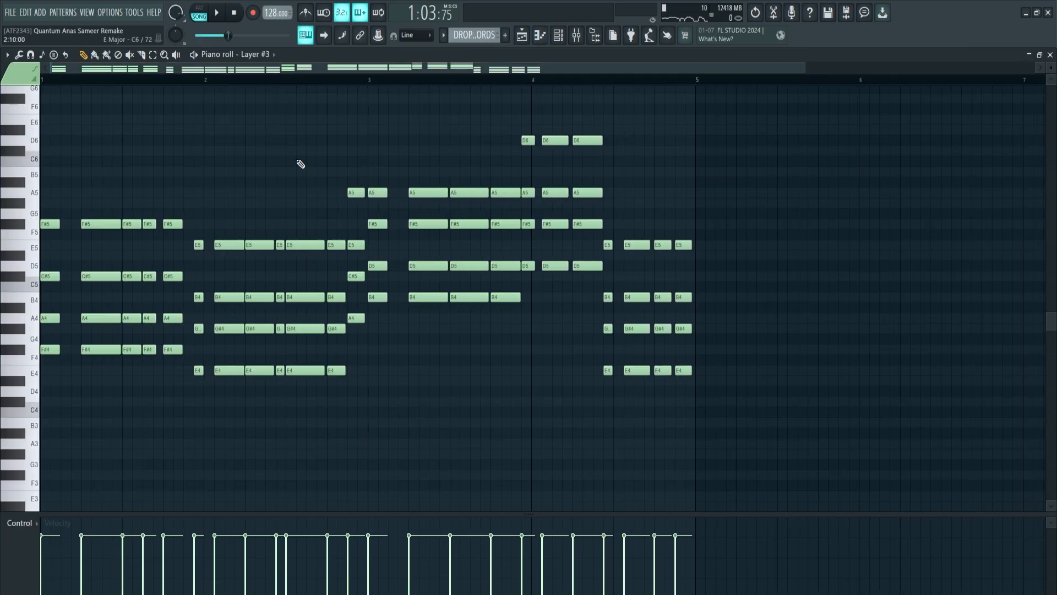
# Play the Layer #3 chord pattern from its piano roll.
pyautogui.click(220, 14)
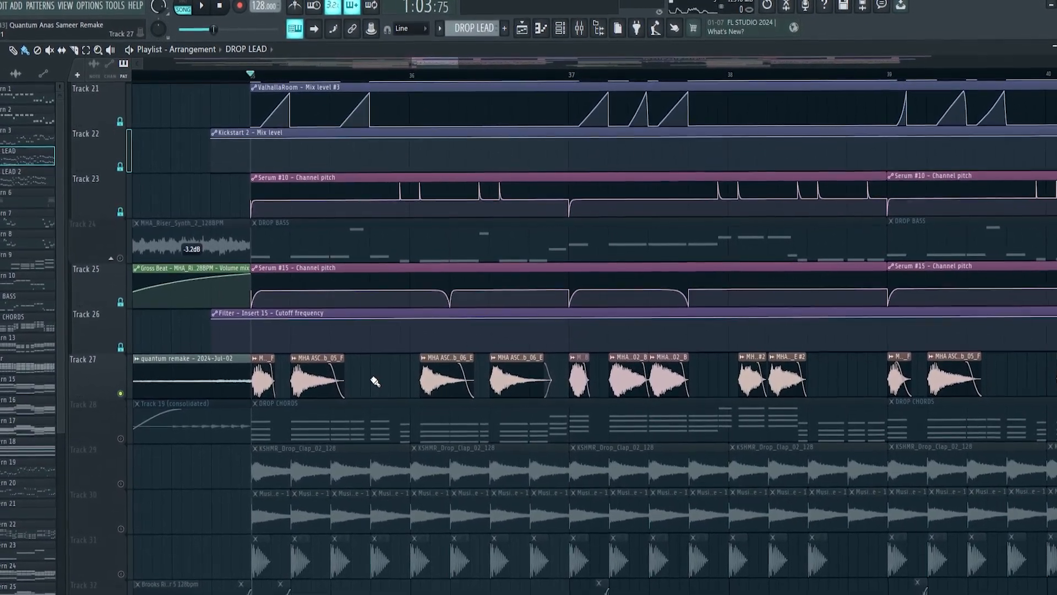
pyautogui.press('space')
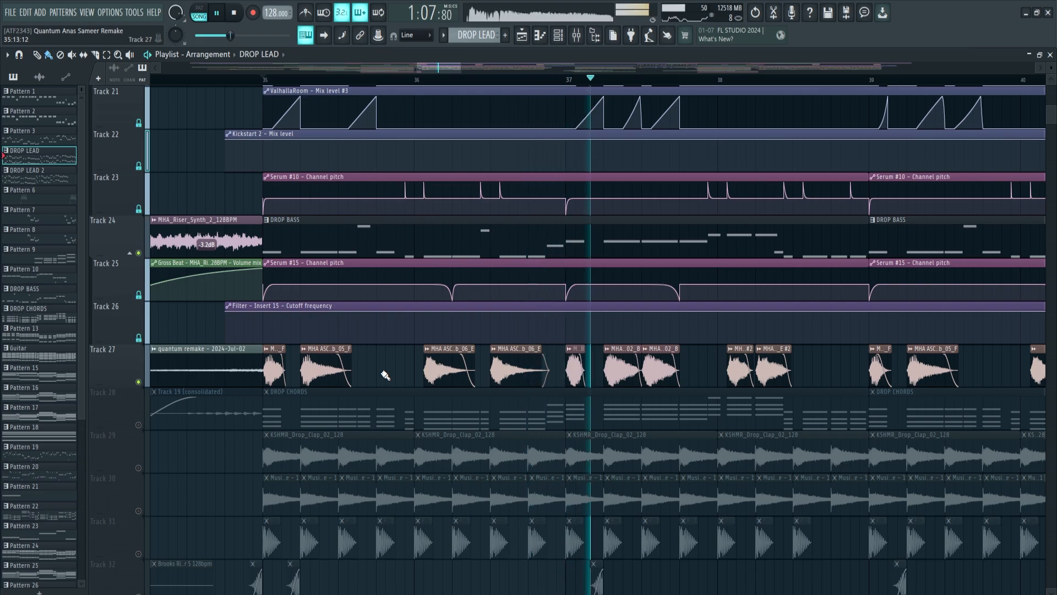
pyautogui.scroll(-1, 591, 67)
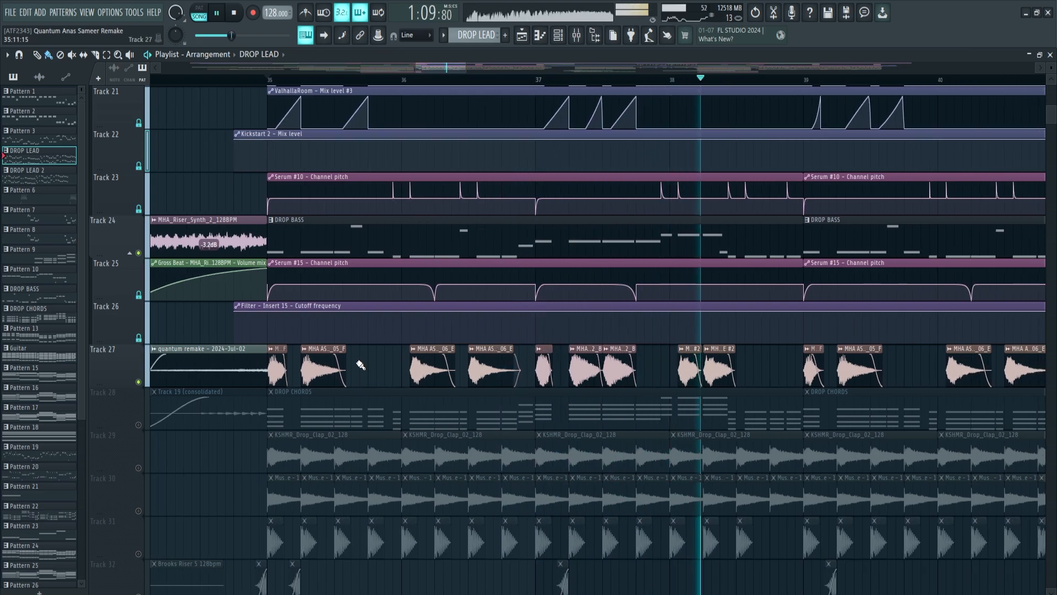
pyautogui.press('space')
pyautogui.scroll(-5, 500, 190)
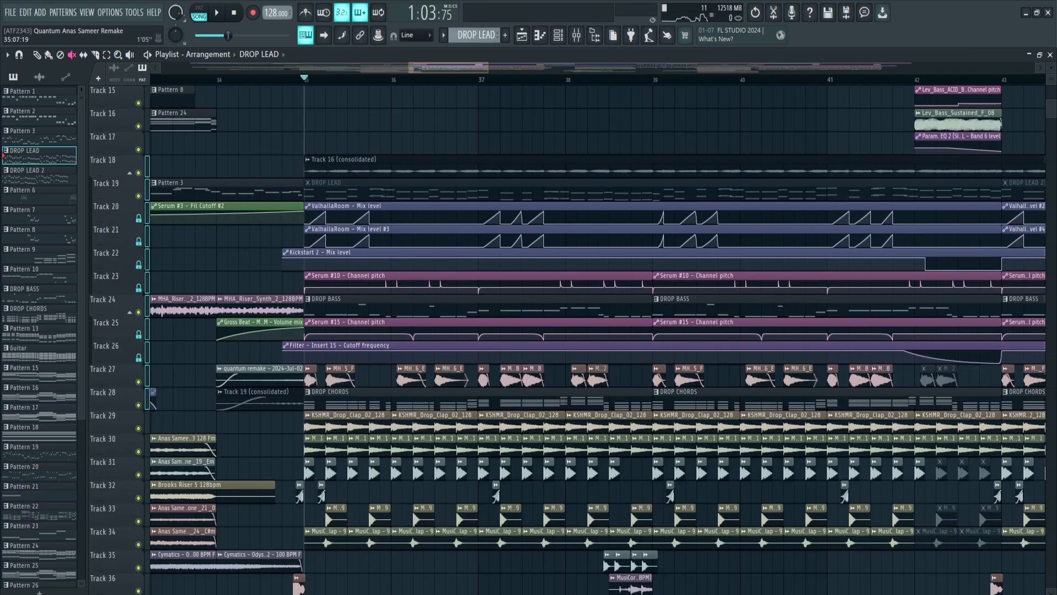
pyautogui.scroll(3, 499, 190)
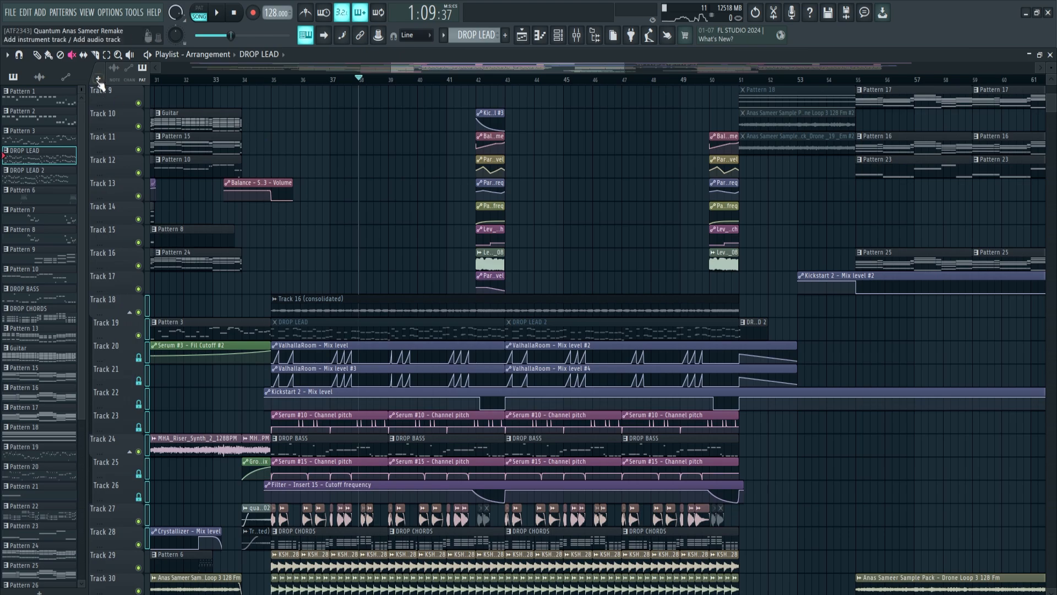
pyautogui.scroll(4, 466, 72)
pyautogui.click(458, 79)
pyautogui.press('space')
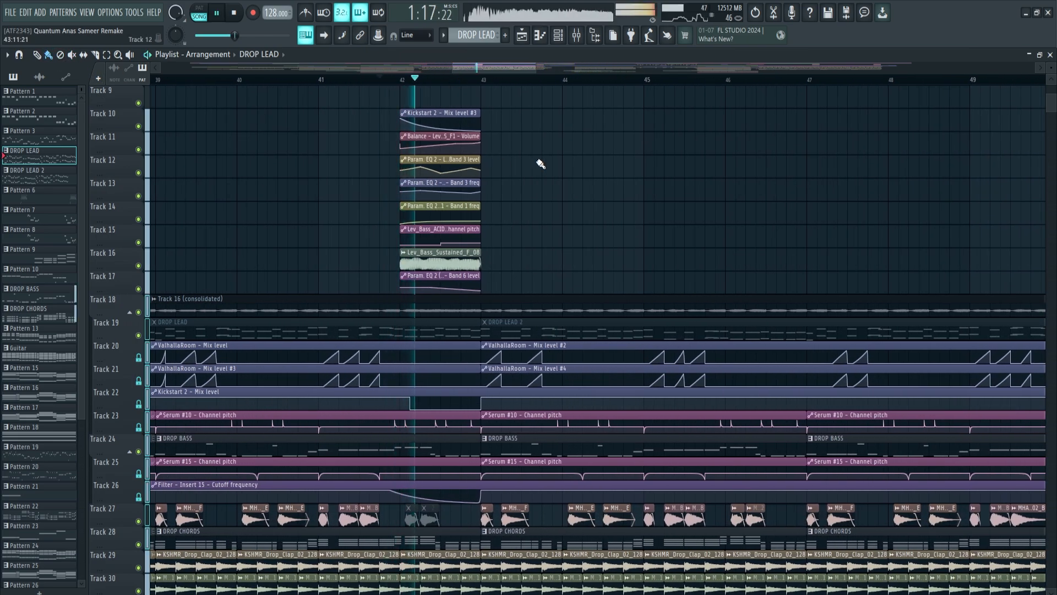
pyautogui.press('space')
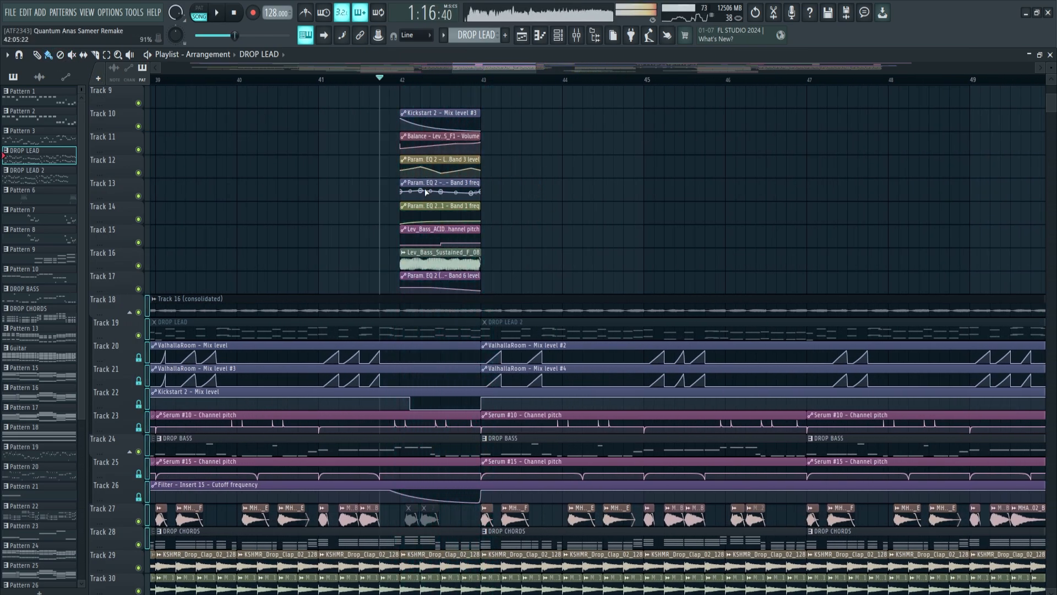
# Solo Track 16 and audition the bar 42 fill with only the bass sample playing.
pyautogui.keyDown('ctrl'); pyautogui.click(138, 265); pyautogui.keyUp('ctrl')
pyautogui.click(401, 77)
pyautogui.scroll(2, 434, 80)
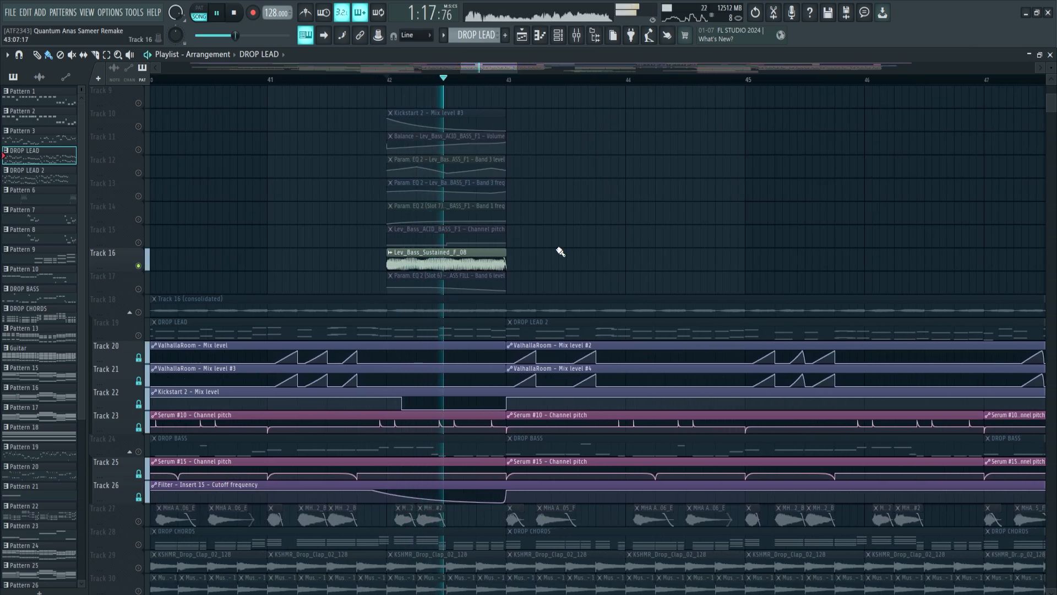
pyautogui.press('space')
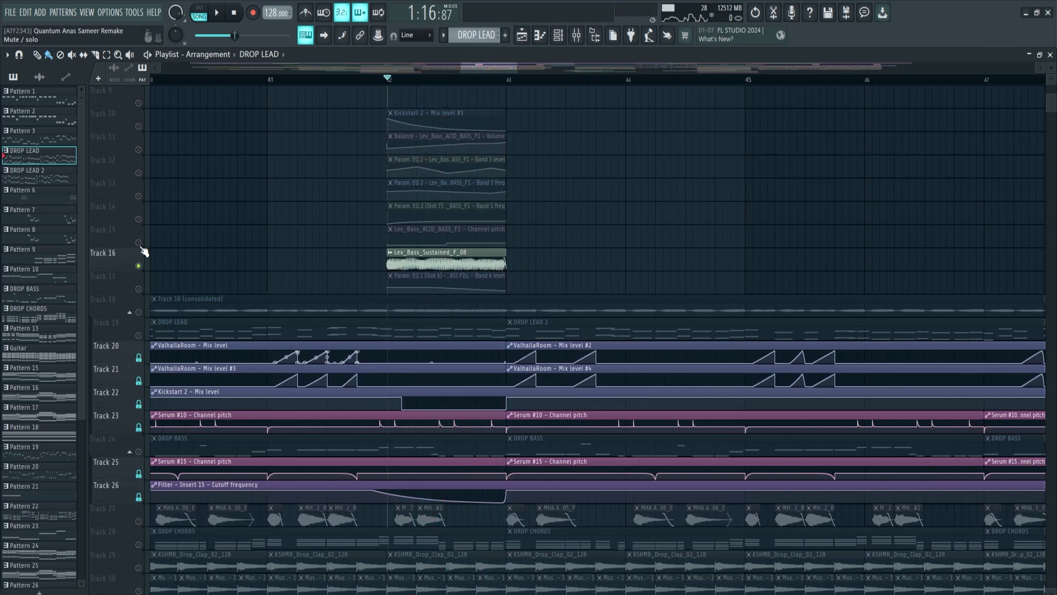
pyautogui.scroll(1, 653, 205)
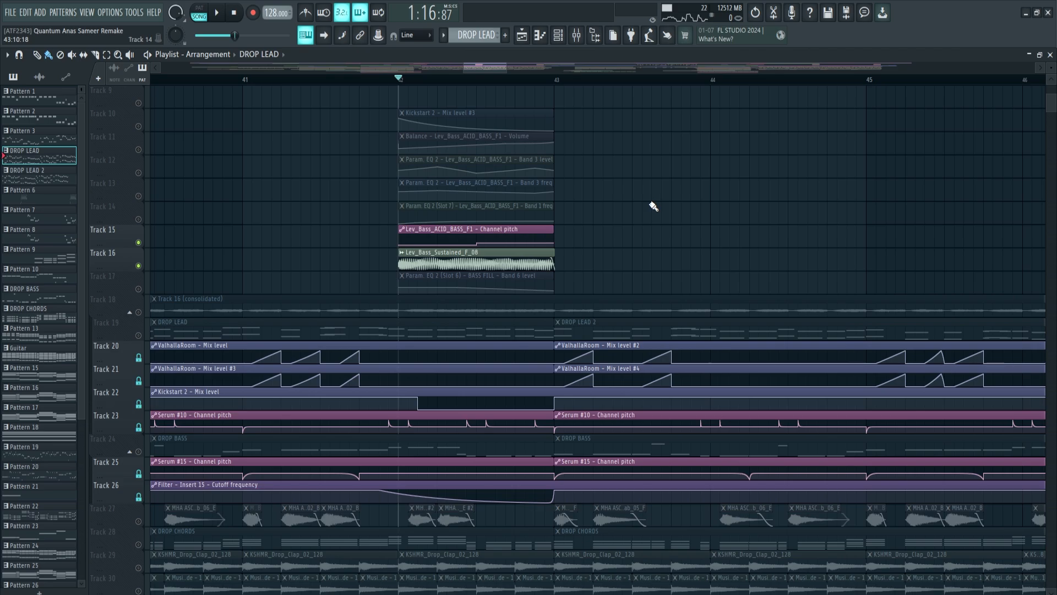
pyautogui.press('space')
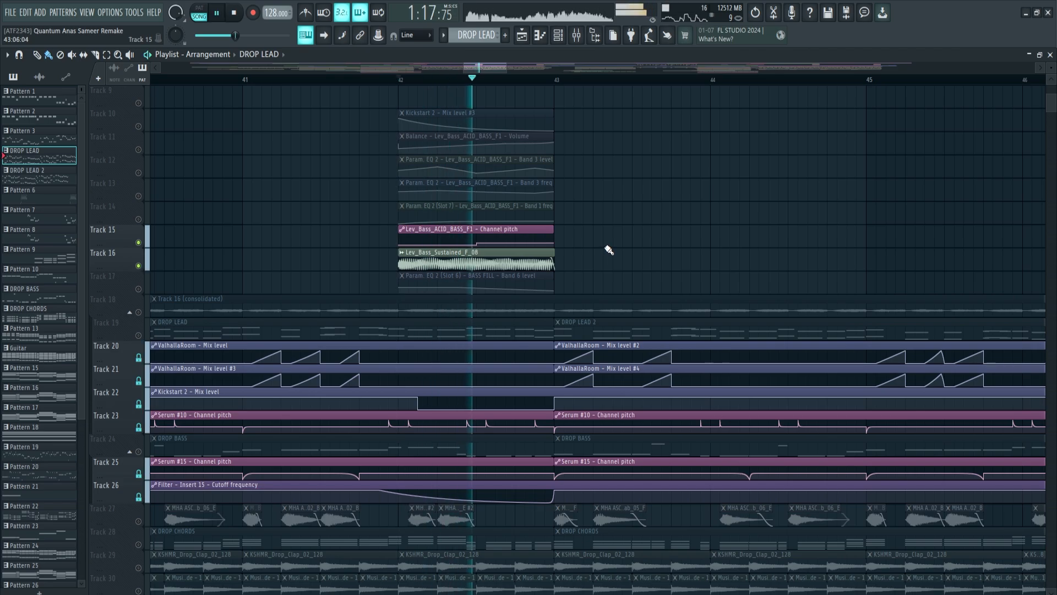
pyautogui.press('space')
# Select the Lev_Bass_Sustained clip, restore Track 14's EQ automation, and play the fill.
pyautogui.click(476, 265)
pyautogui.scroll(3, 220, 299)
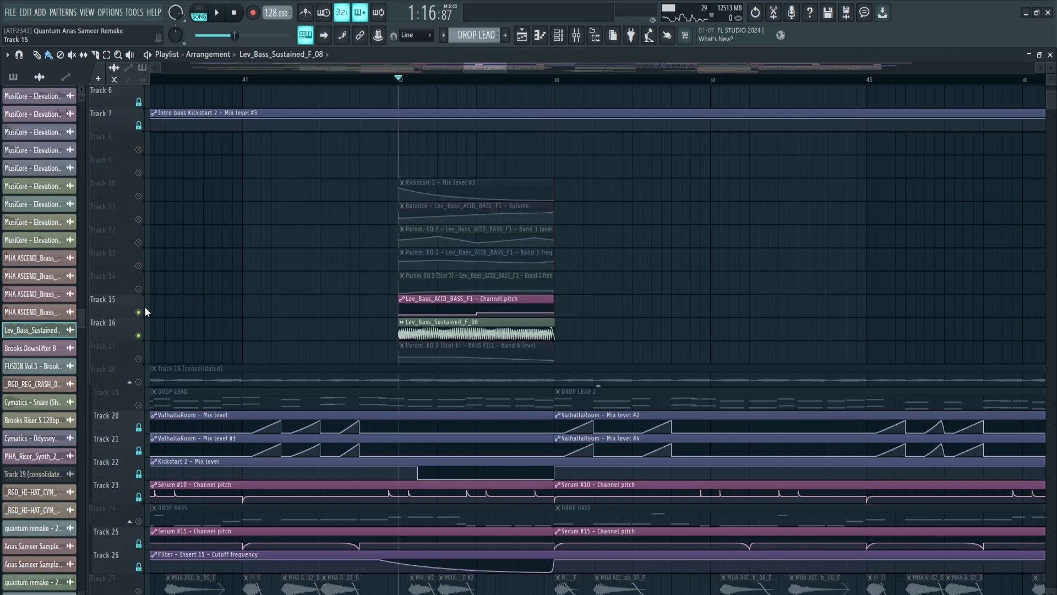
pyautogui.click(139, 289)
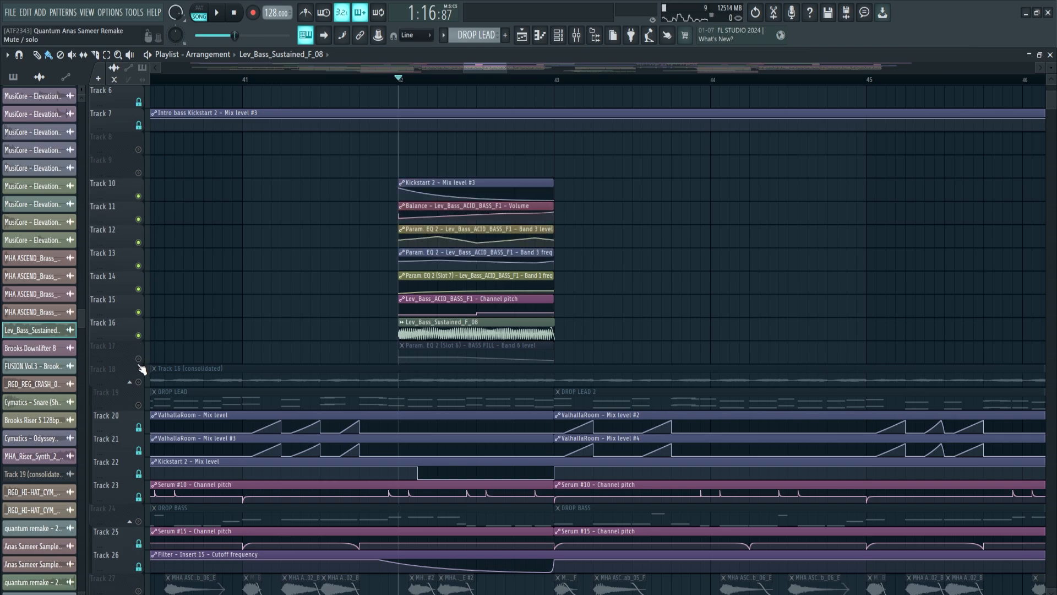
pyautogui.press('space')
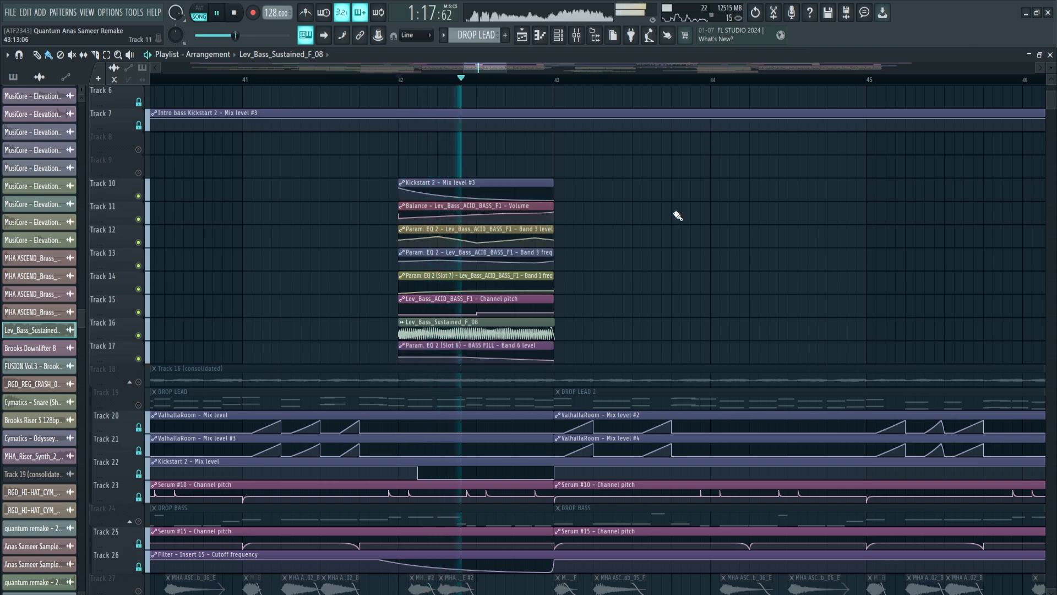
pyautogui.press('space')
pyautogui.press('F9')
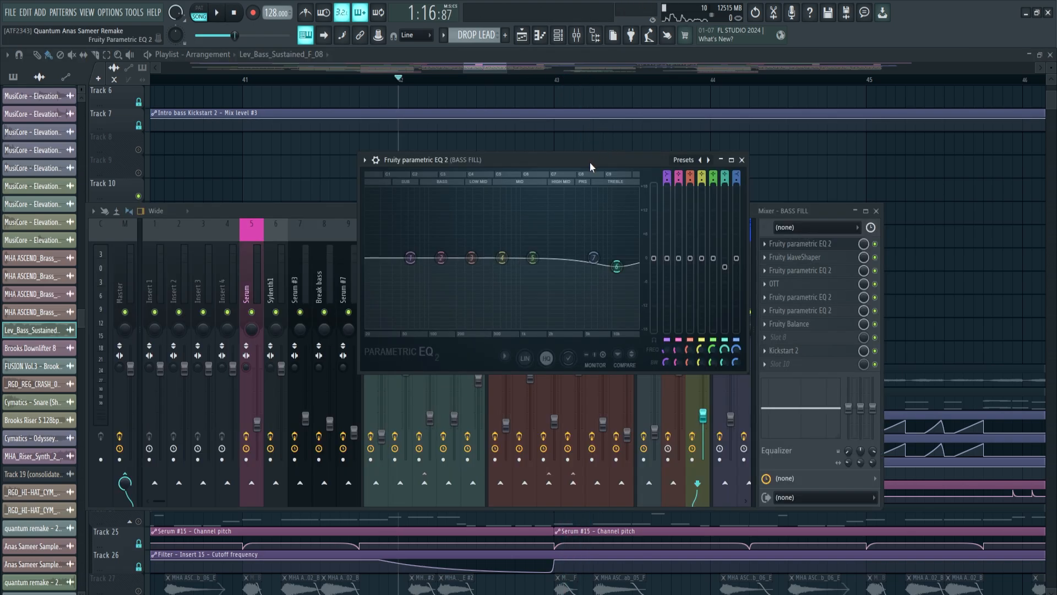
pyautogui.moveTo(590, 162); pyautogui.dragTo(509, 178)
pyautogui.click(794, 257)
pyautogui.press('space')
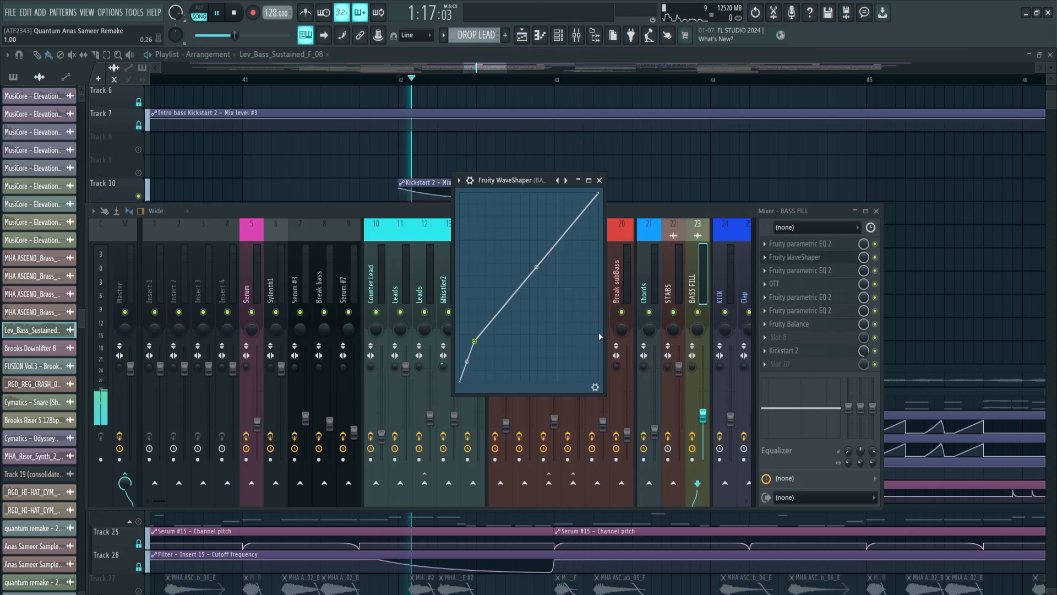
pyautogui.press('space')
pyautogui.press('space')
pyautogui.click(799, 270)
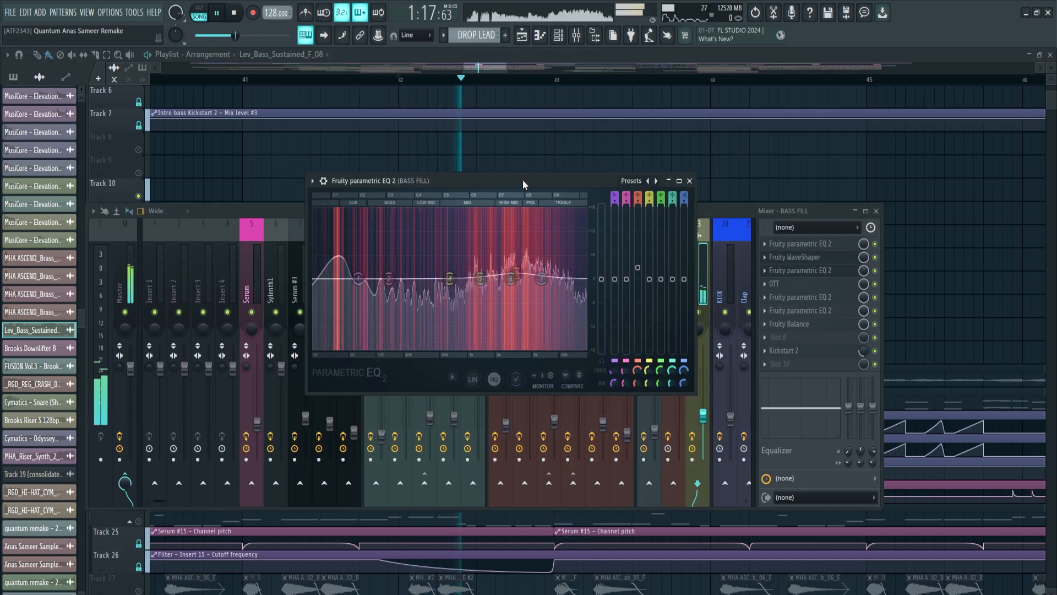
pyautogui.click(774, 284)
pyautogui.press('space')
pyautogui.press('space')
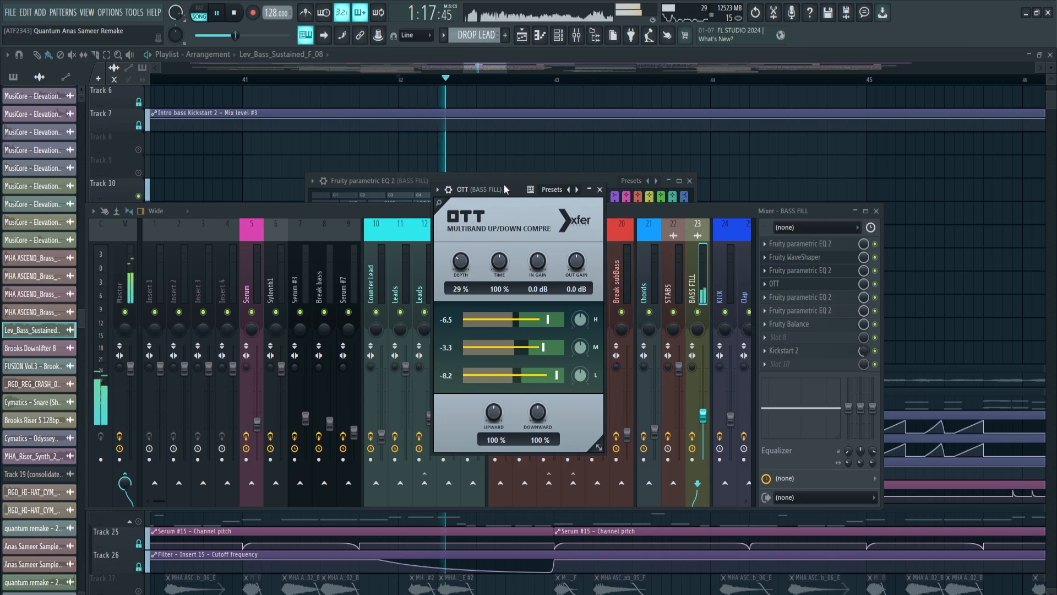
pyautogui.press('space')
pyautogui.click(599, 190)
pyautogui.press('space')
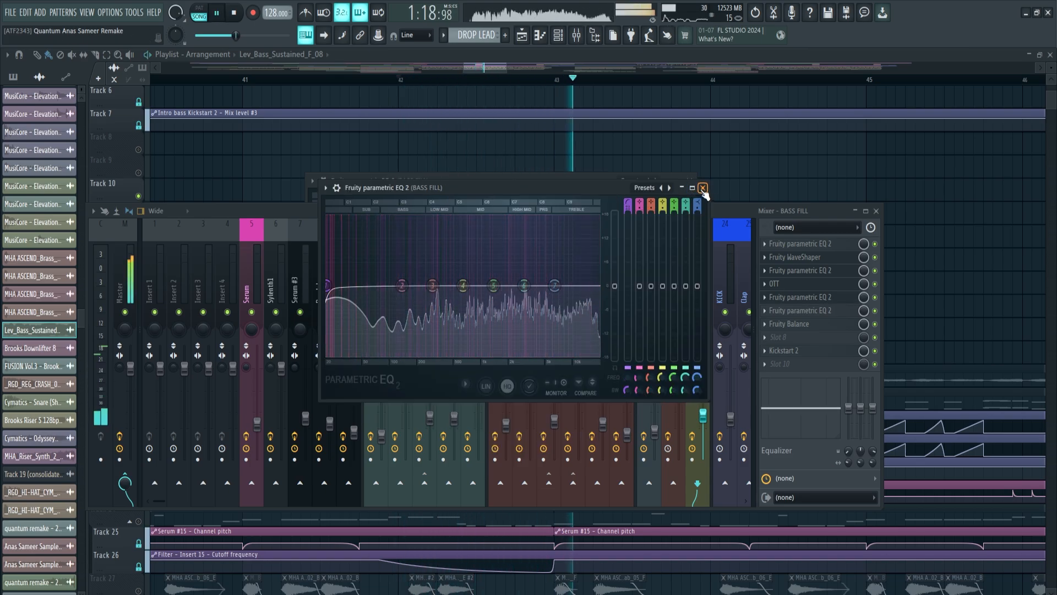
pyautogui.click(703, 189)
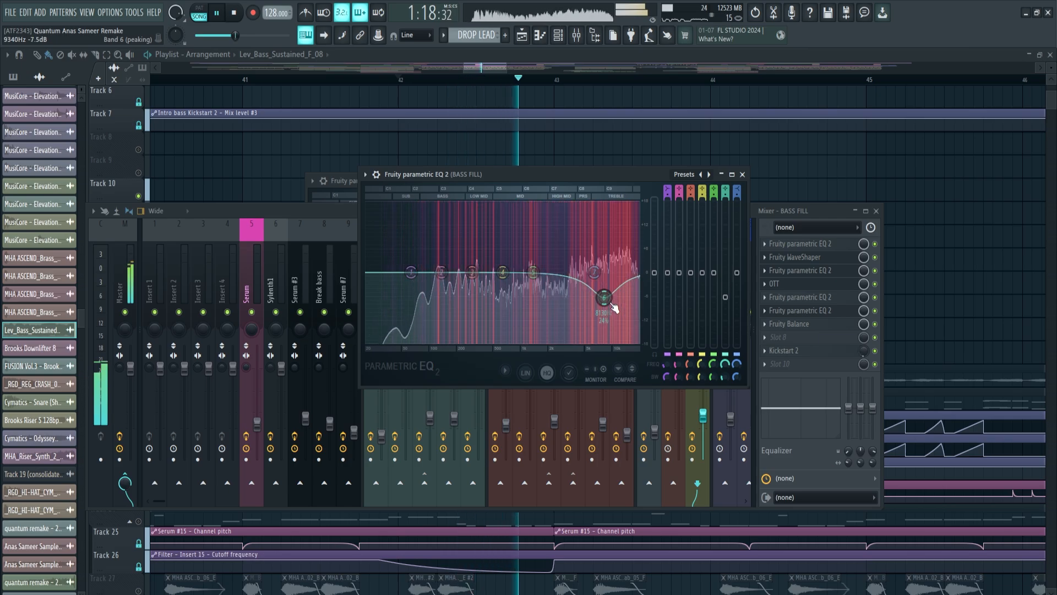
pyautogui.click(539, 226)
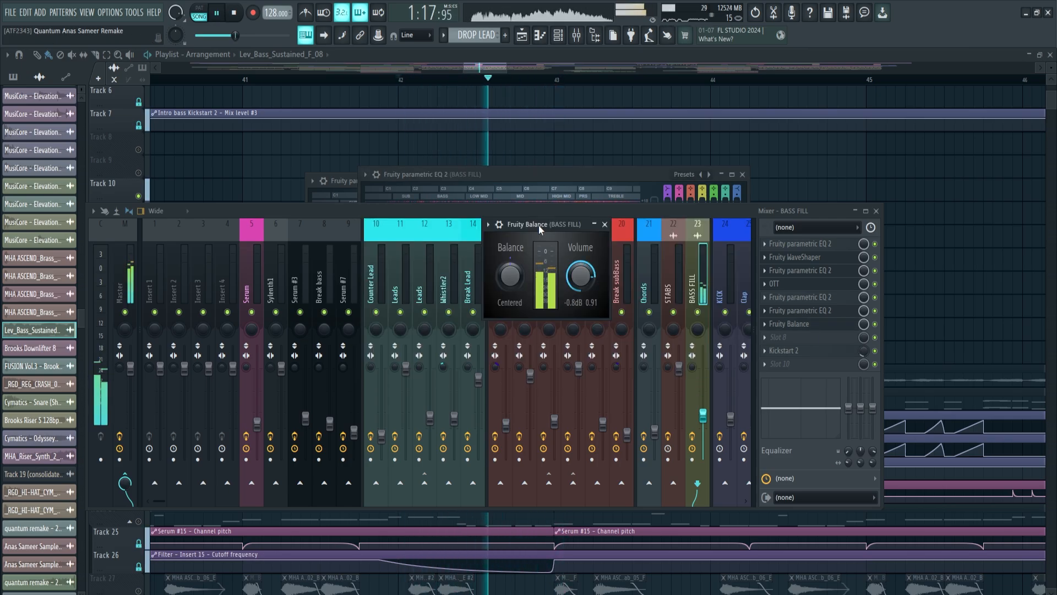
pyautogui.press('space')
pyautogui.click(809, 353)
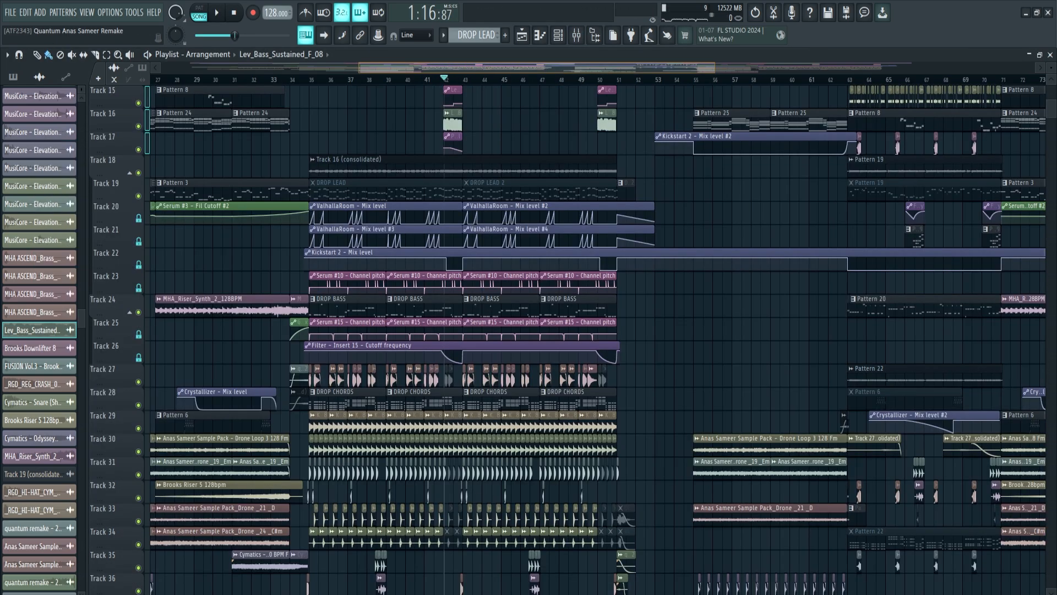
pyautogui.scroll(3, 242, 564)
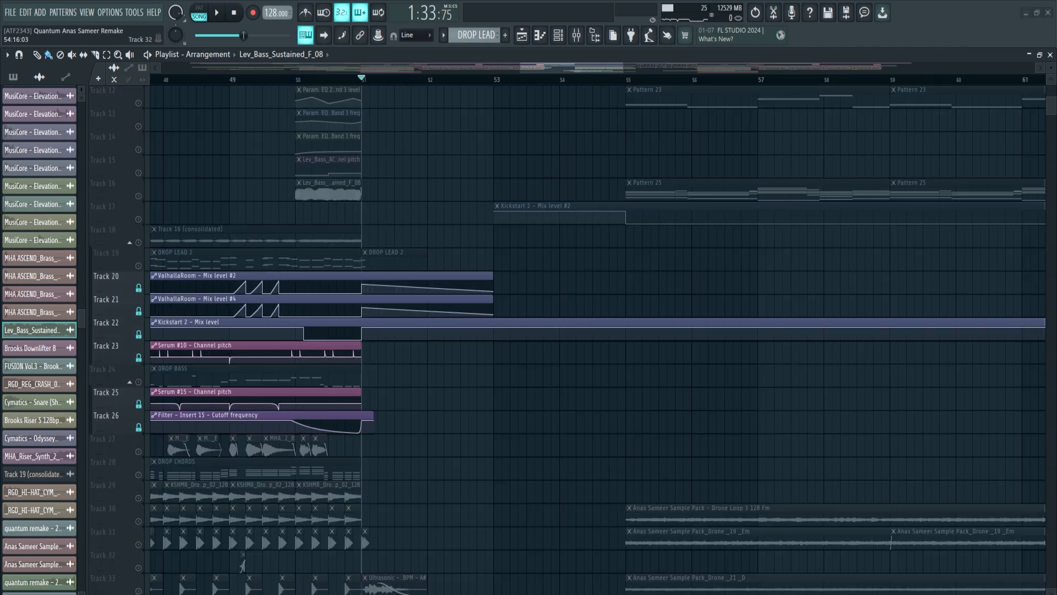
# View Pattern 18's Serum #28 chord notes in the Piano roll, then bring up the Mixer.
pyautogui.doubleClick(242, 565)
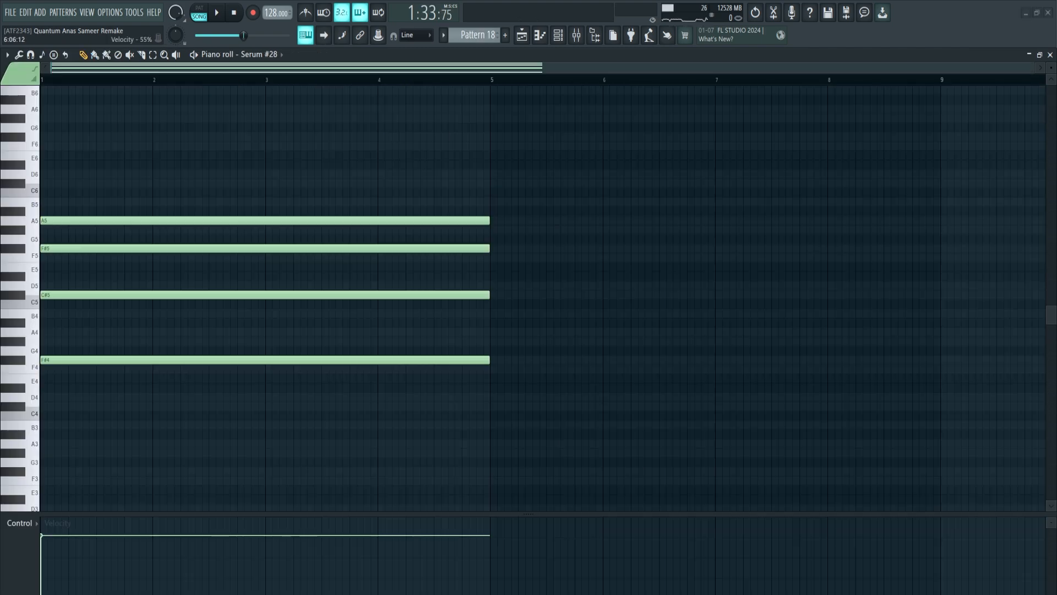
pyautogui.press('F9')
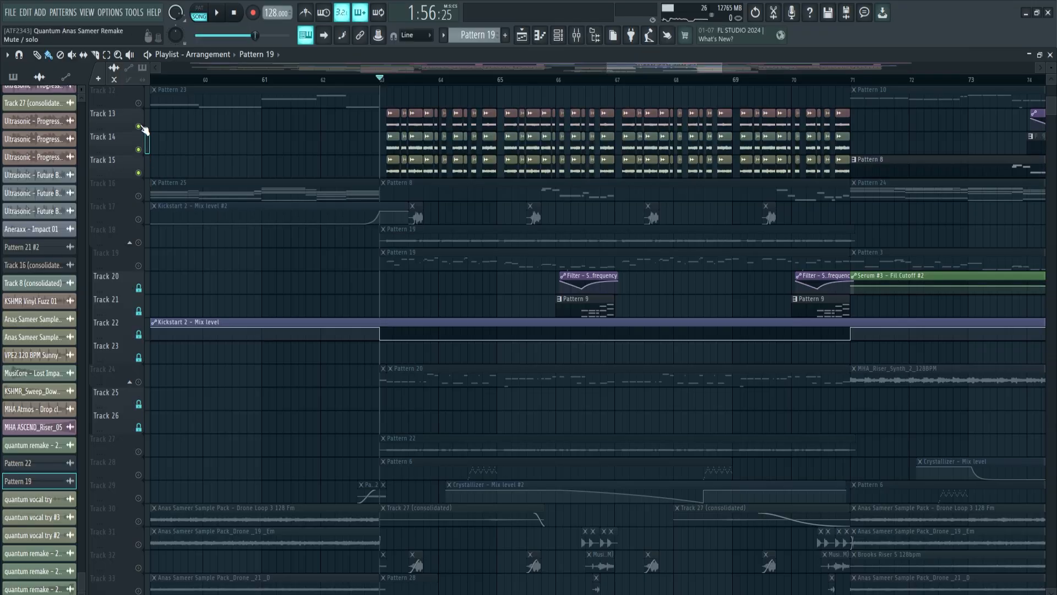
# Scroll down to the lower playlist tracks and unmute Track 30's drone loop.
pyautogui.scroll(8, 385, 121)
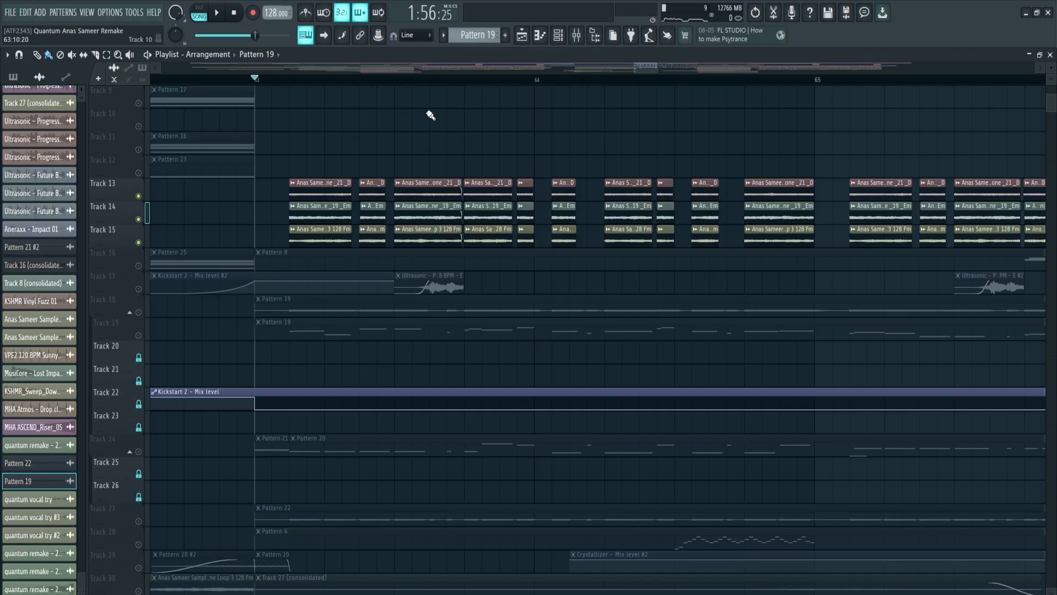
pyautogui.scroll(-5, 431, 115)
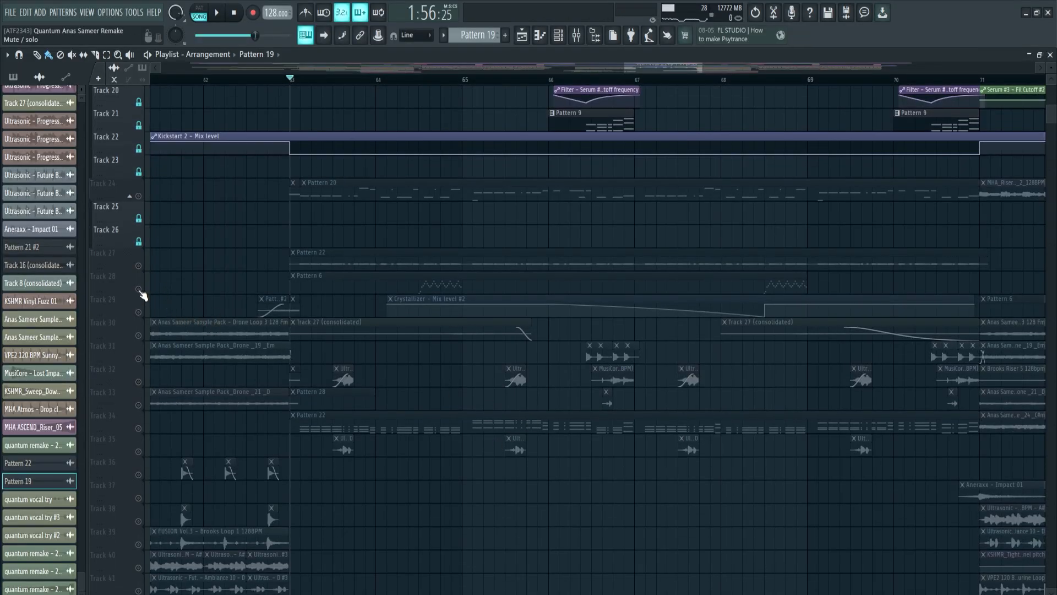
pyautogui.click(138, 336)
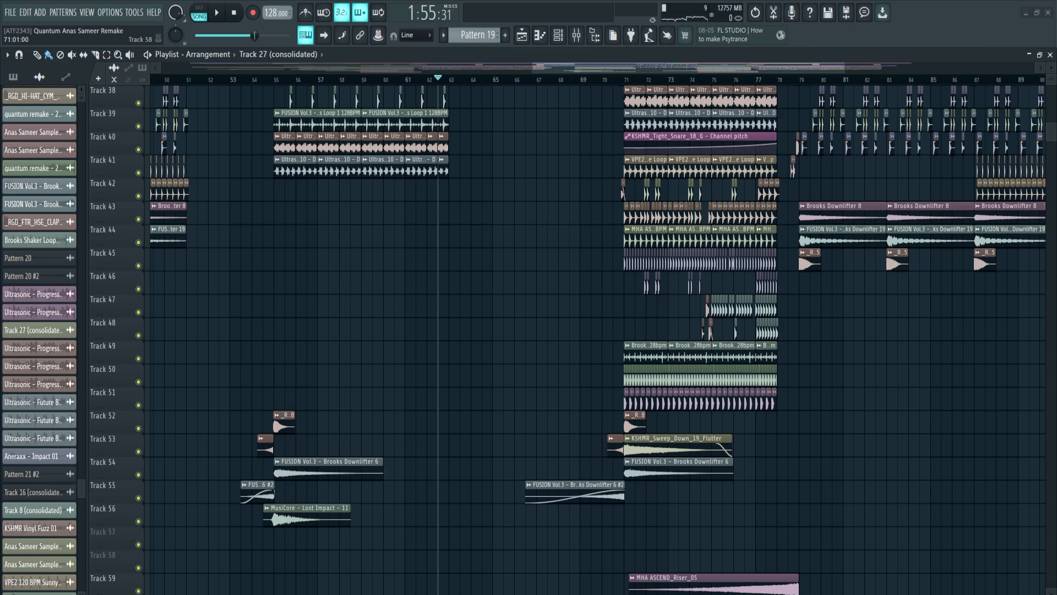
pyautogui.press('F9')
# On the Master channel, open Fruity Balance, The Glue, VintageWarmer, Saturn 2 and Ozone 9.
pyautogui.click(130, 243)
pyautogui.click(807, 271)
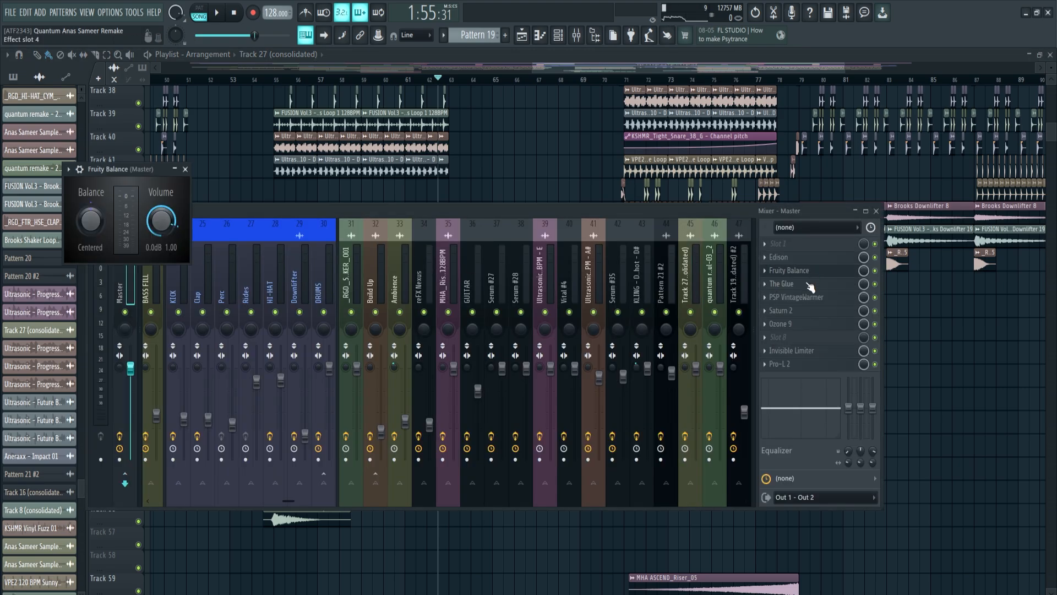
pyautogui.click(807, 284)
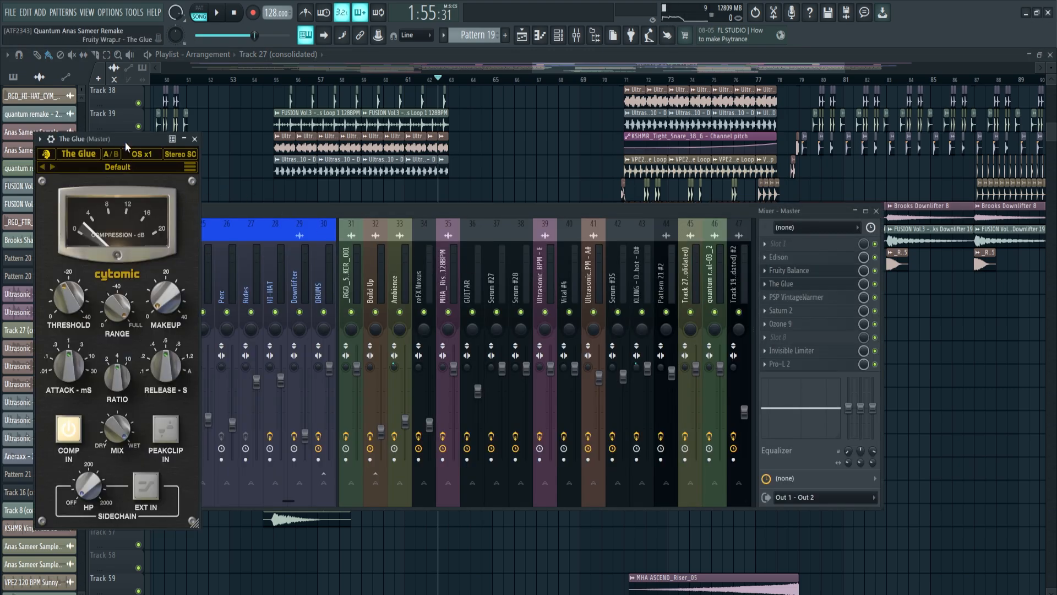
pyautogui.moveTo(124, 141); pyautogui.dragTo(546, 149)
pyautogui.click(810, 297)
pyautogui.click(812, 311)
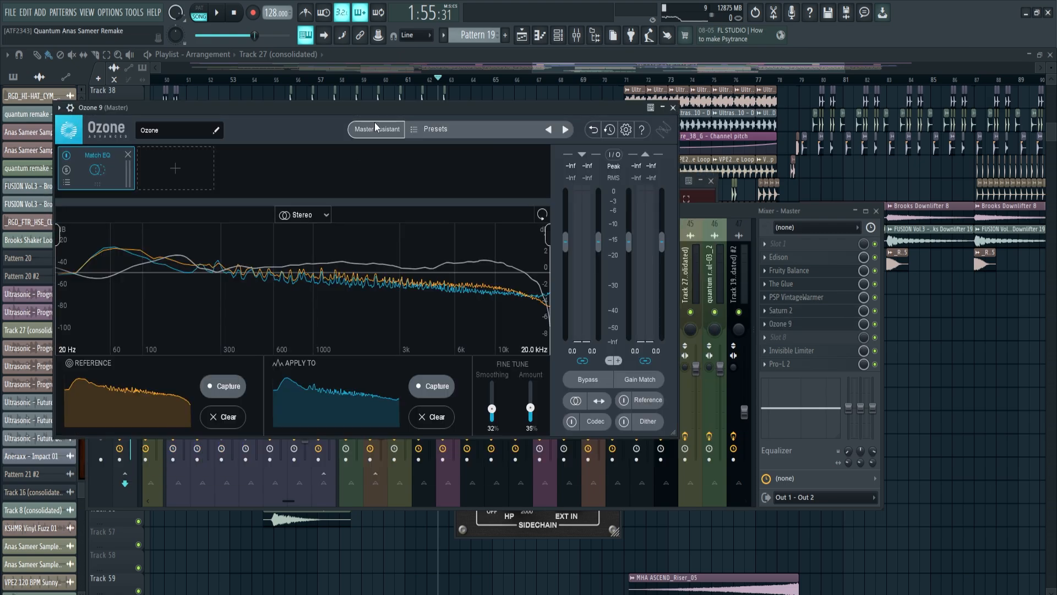
pyautogui.moveTo(374, 122); pyautogui.dragTo(433, 117)
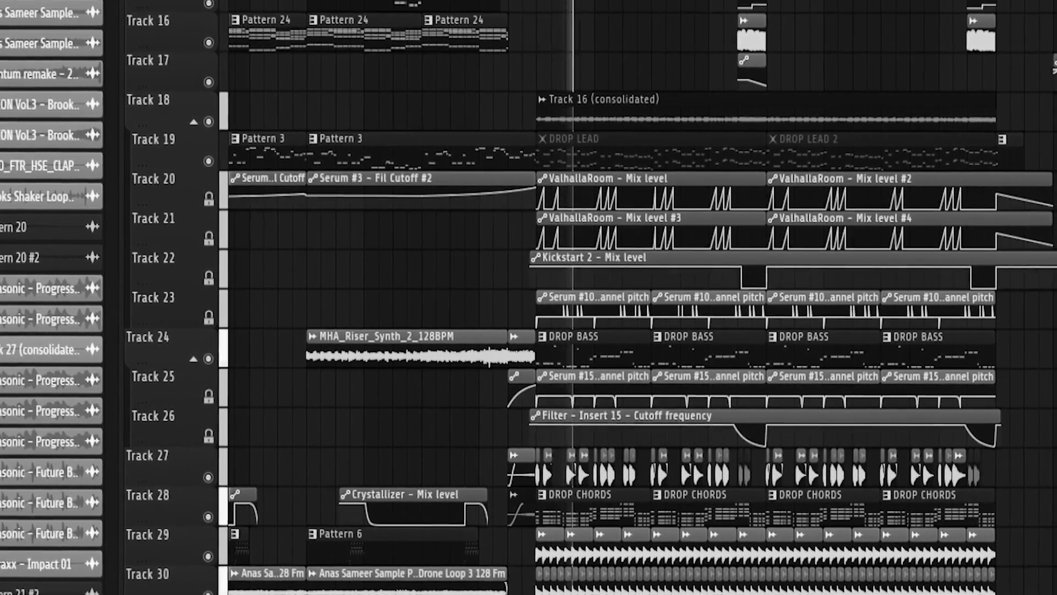
pyautogui.press('F9')
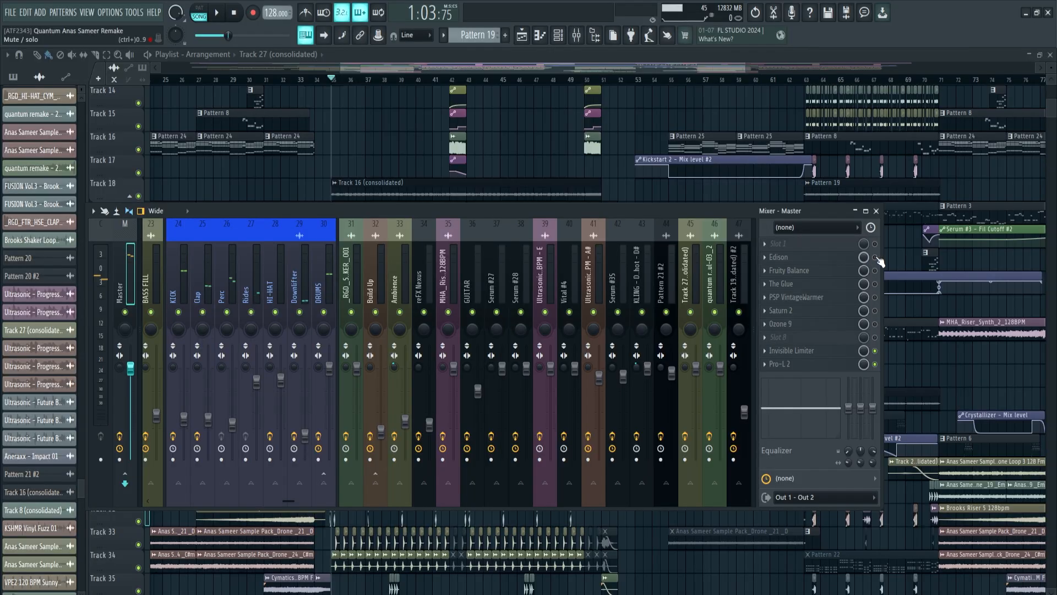
pyautogui.press('F9')
pyautogui.scroll(-2, 396, 132)
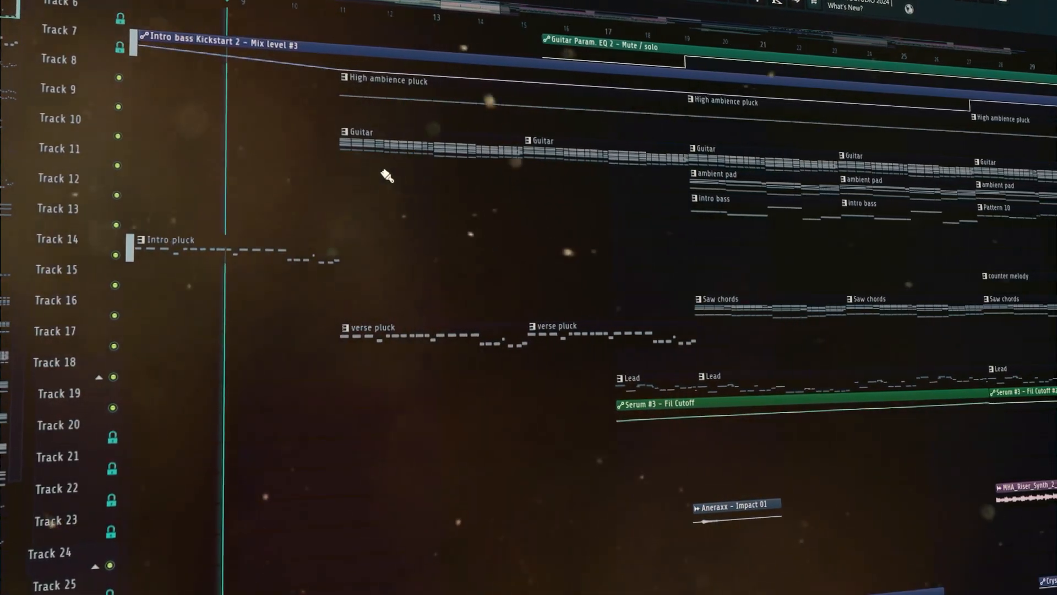
pyautogui.scroll(-5, 390, 177)
pyautogui.scroll(-6, 382, 174)
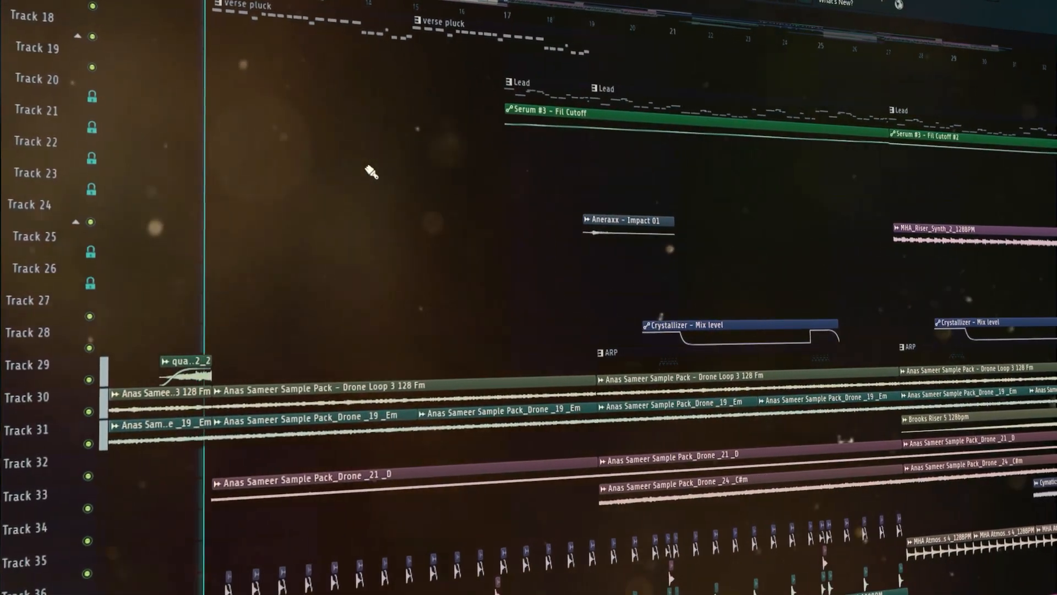
pyautogui.scroll(3, 374, 172)
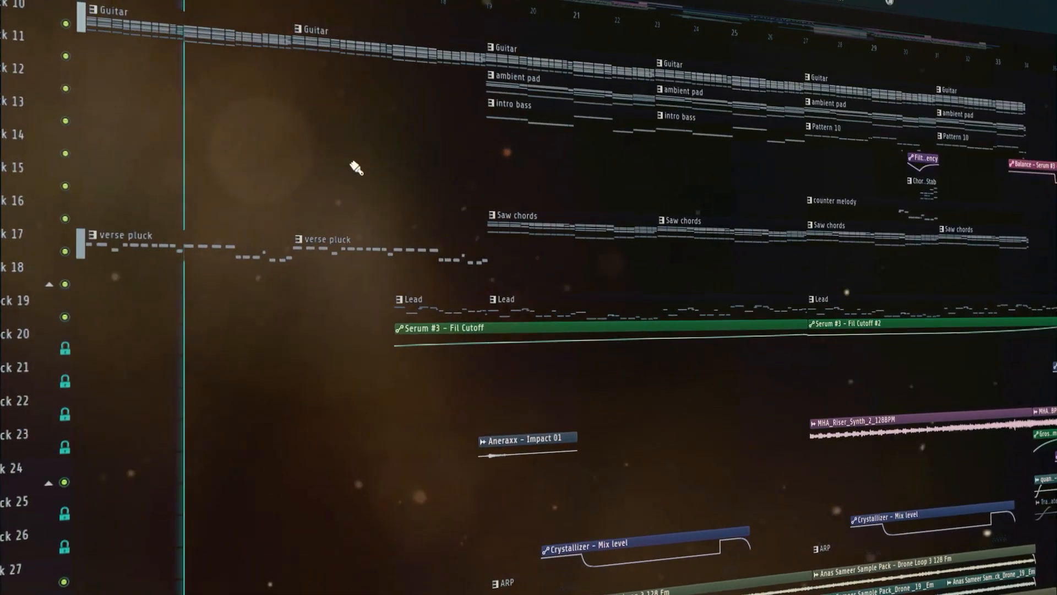
pyautogui.scroll(7, 351, 168)
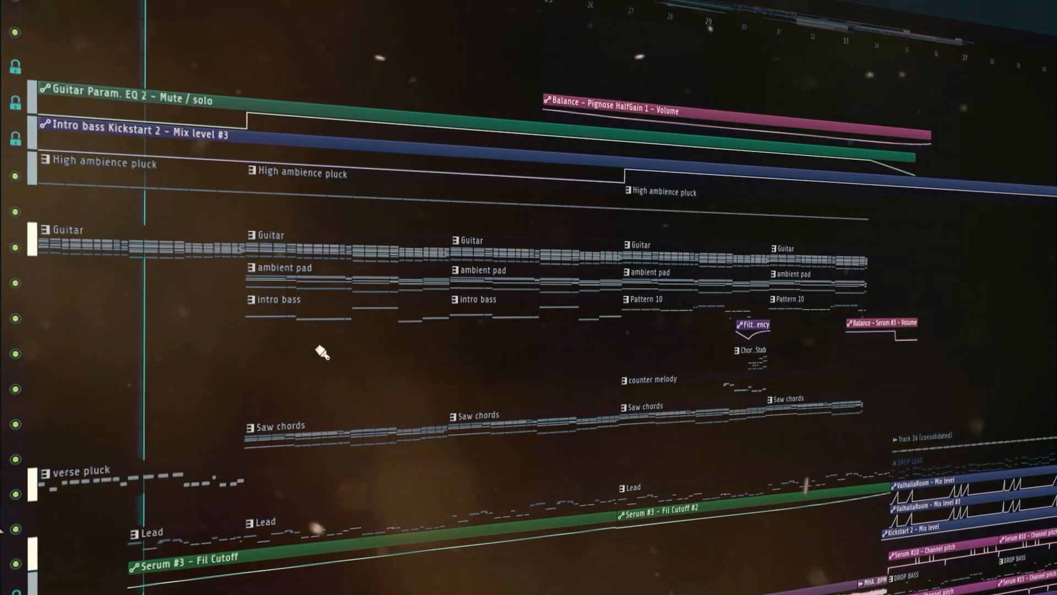
pyautogui.scroll(-6, 316, 353)
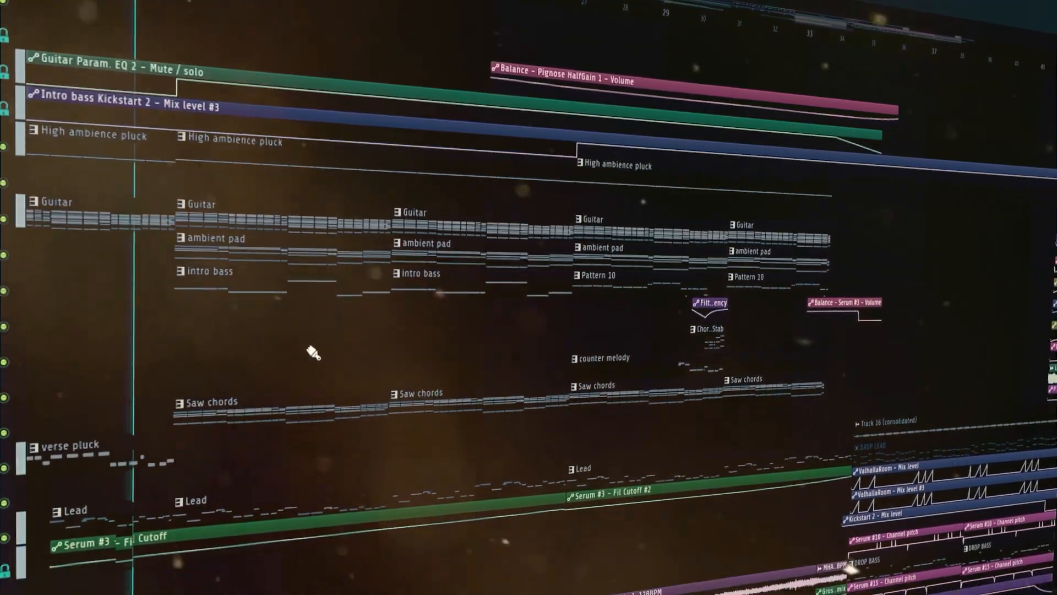
pyautogui.scroll(-9, 305, 353)
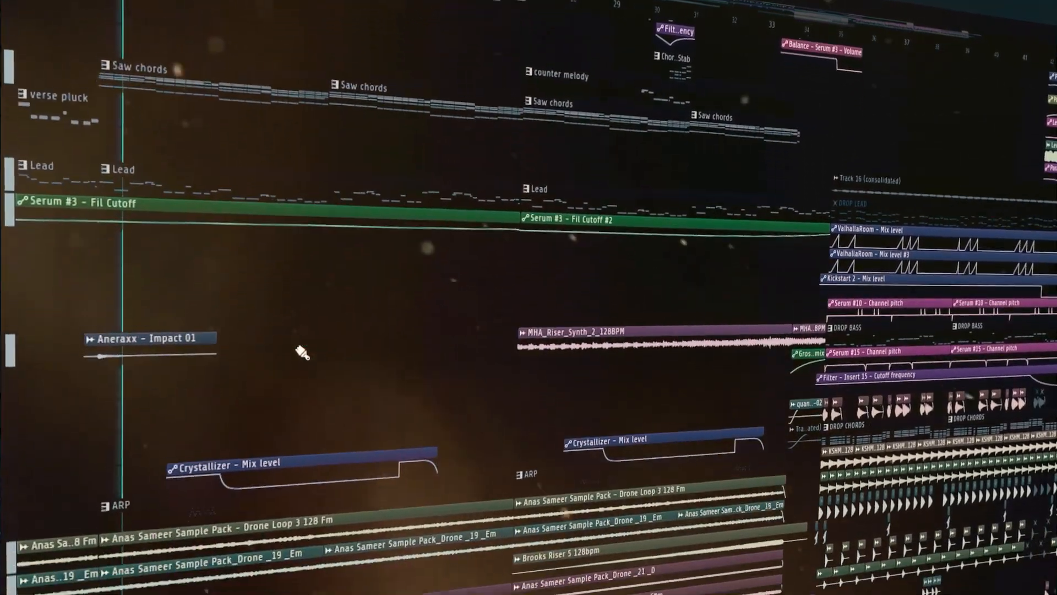
pyautogui.scroll(-4, 294, 353)
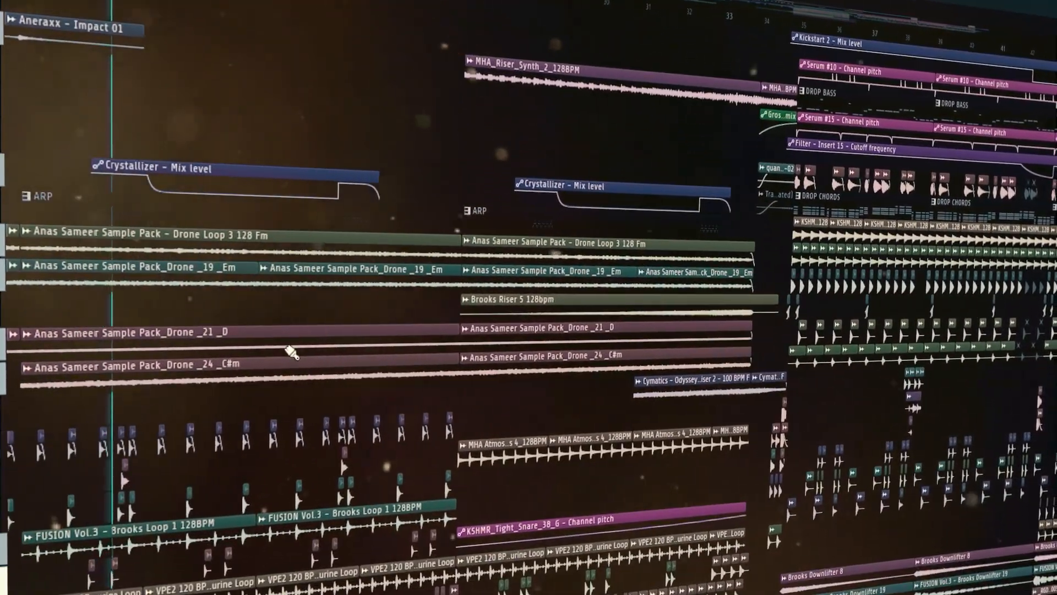
pyautogui.scroll(15, 284, 352)
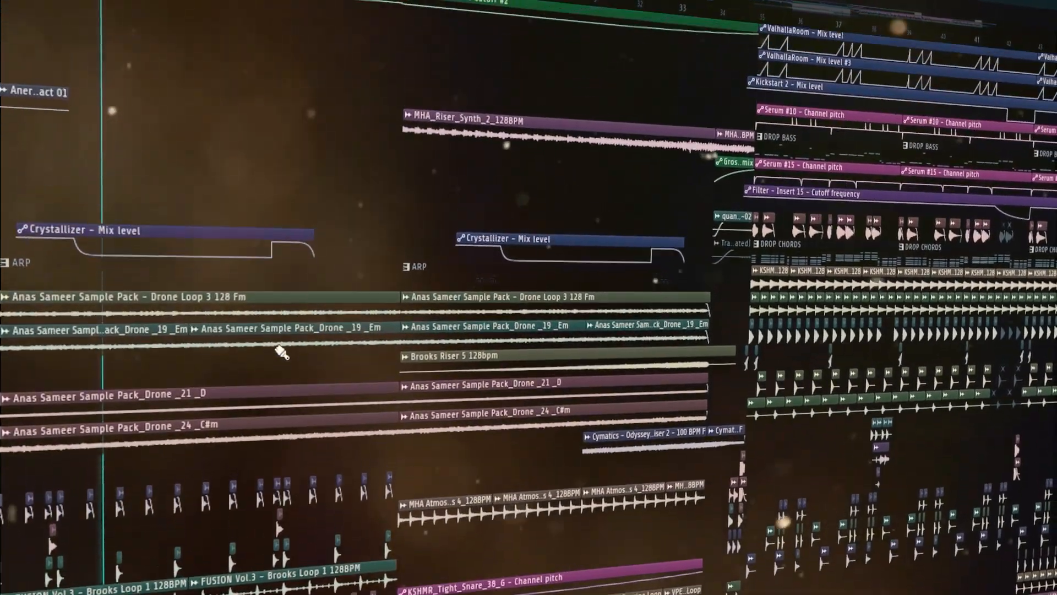
pyautogui.scroll(3, 275, 352)
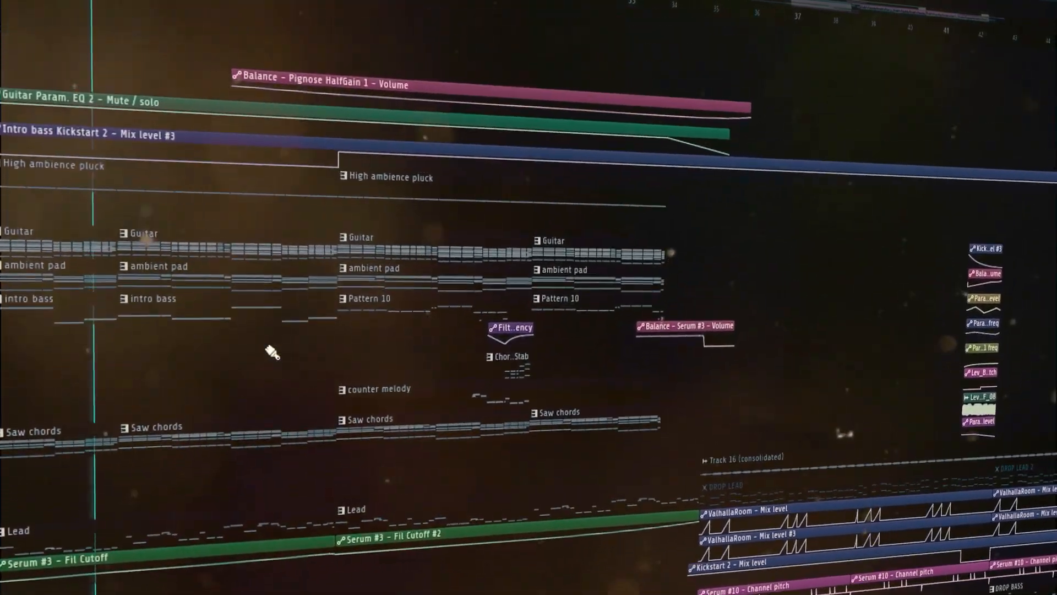
pyautogui.scroll(-3, 288, 221)
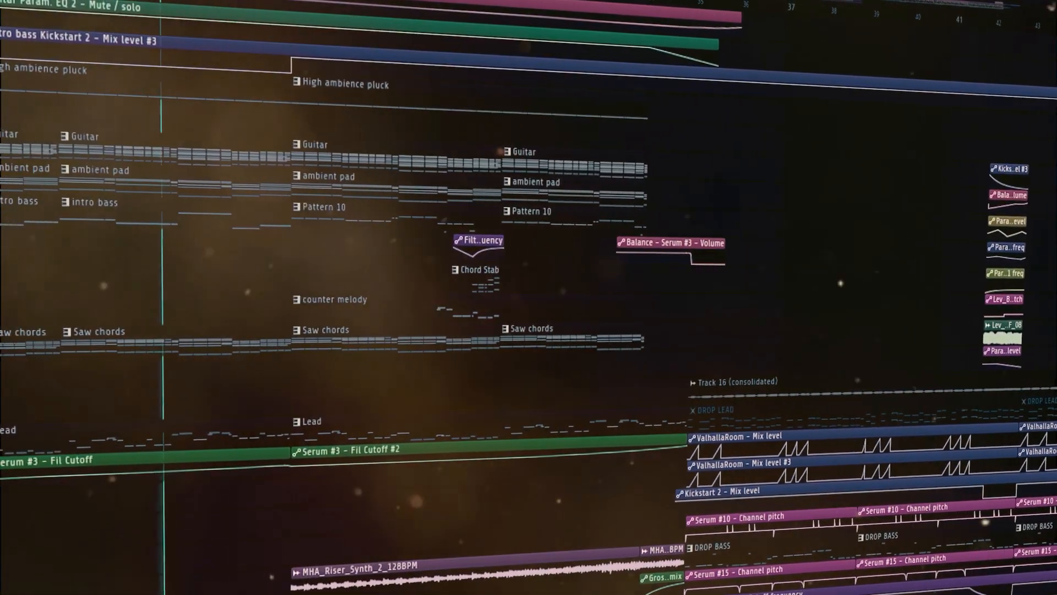
pyautogui.scroll(-2, 273, 319)
pyautogui.scroll(-5, 367, 317)
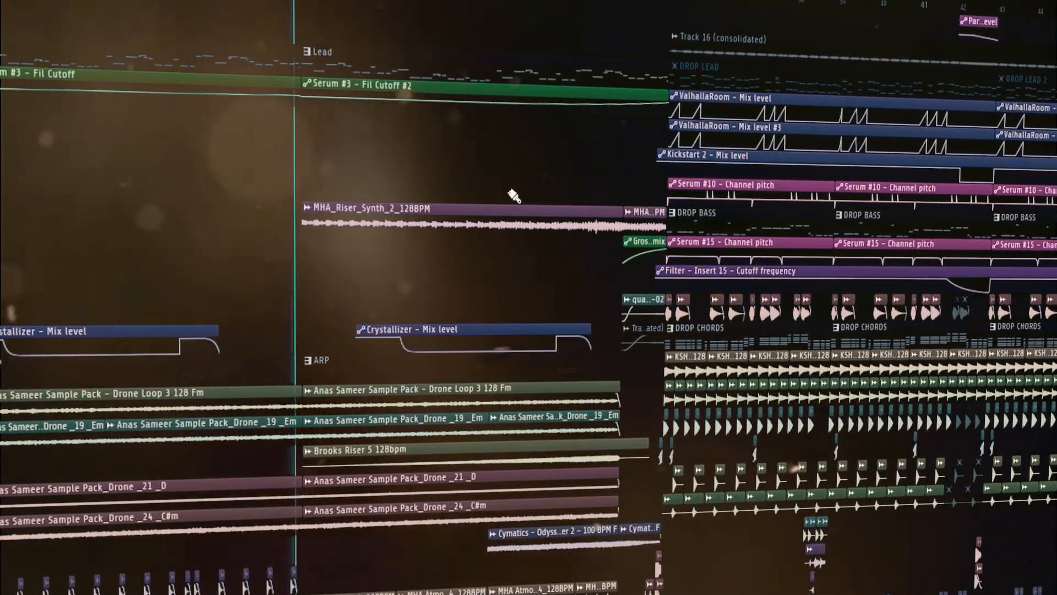
pyautogui.scroll(-6, 508, 196)
pyautogui.scroll(-8, 539, 331)
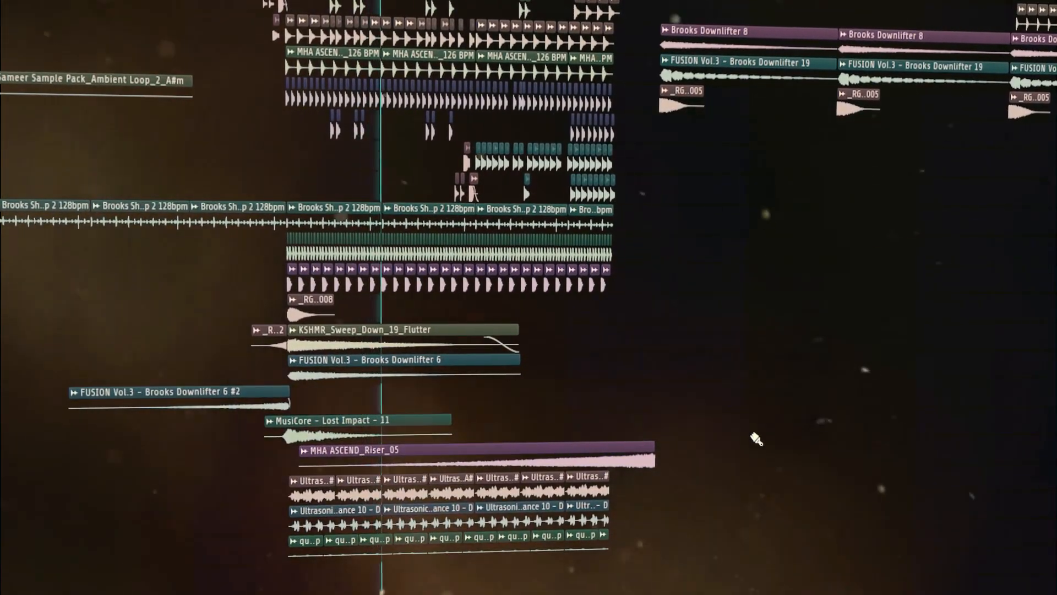
pyautogui.scroll(8, 757, 437)
pyautogui.scroll(8, 639, 483)
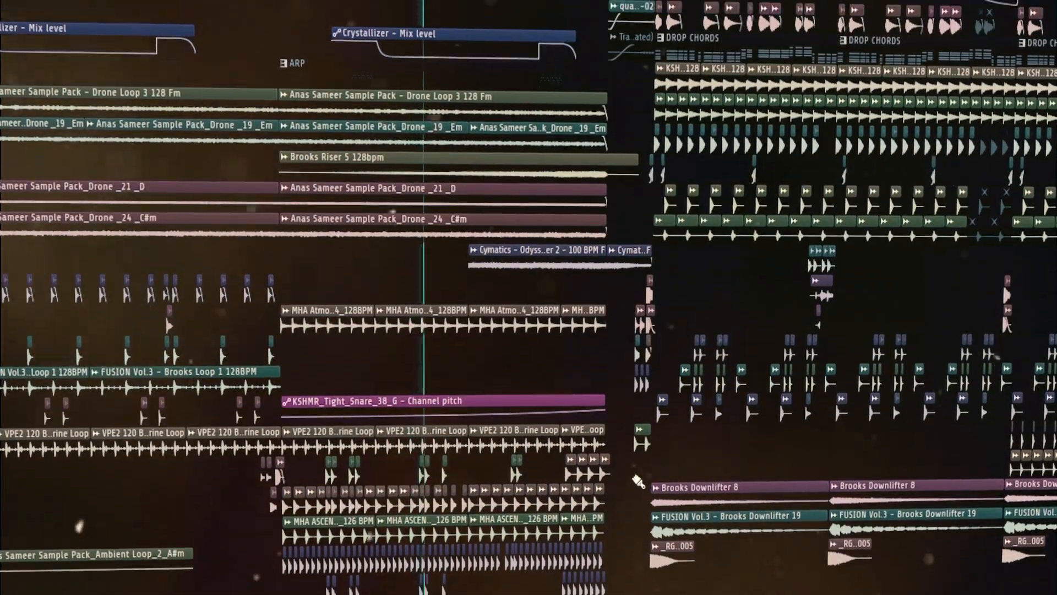
pyautogui.scroll(10, 634, 483)
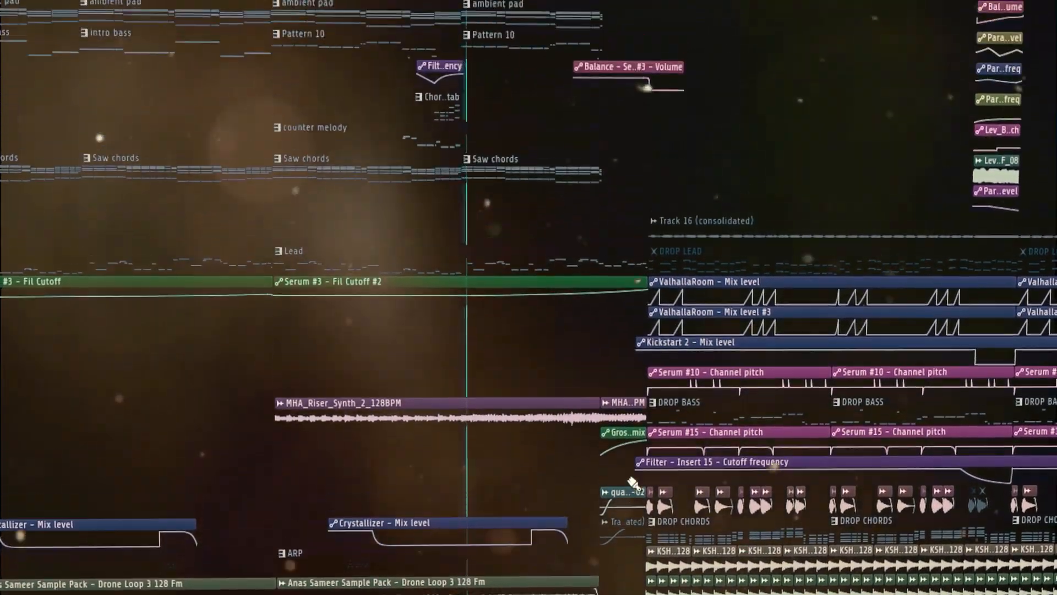
pyautogui.scroll(-11, 629, 485)
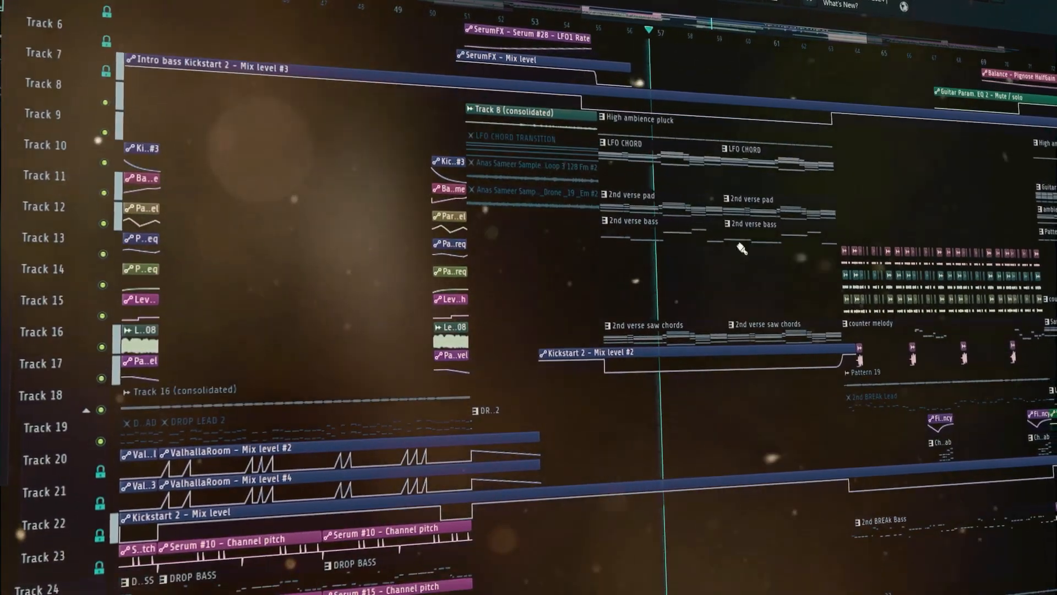
pyautogui.click(682, 22)
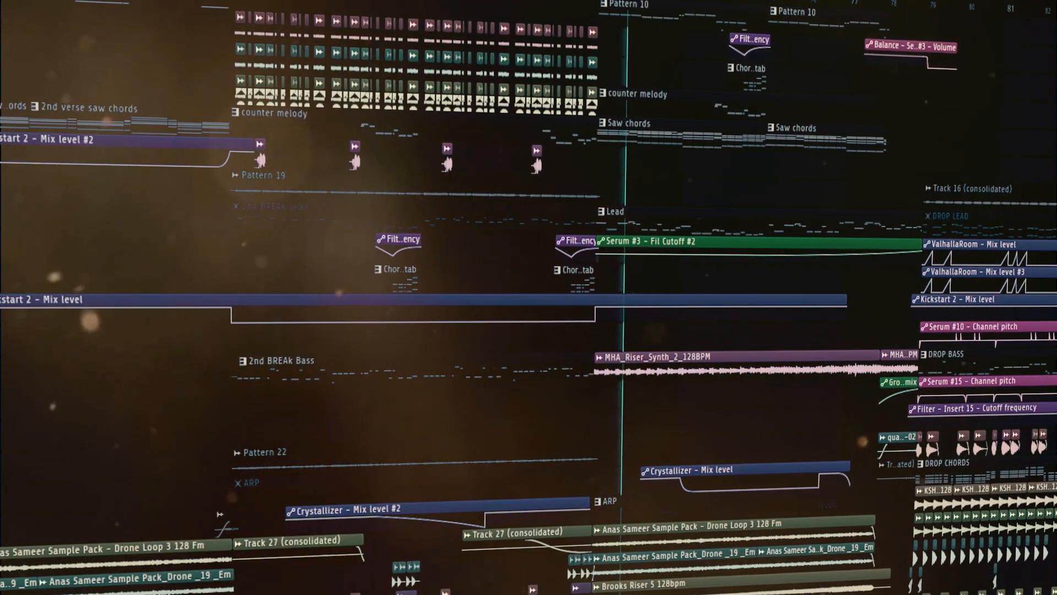
pyautogui.scroll(2, 651, 159)
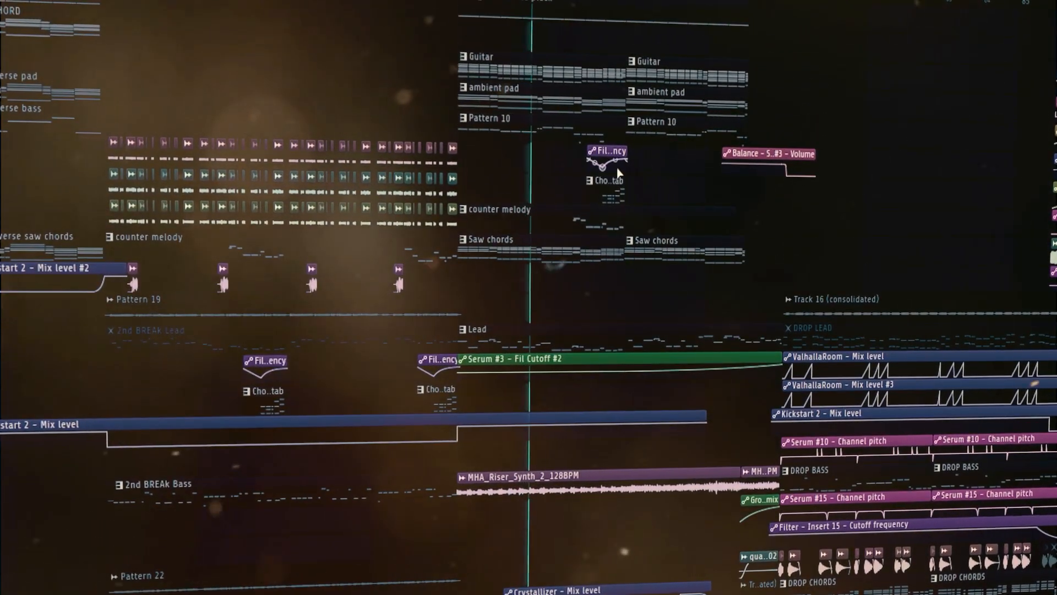
pyautogui.scroll(3, 619, 173)
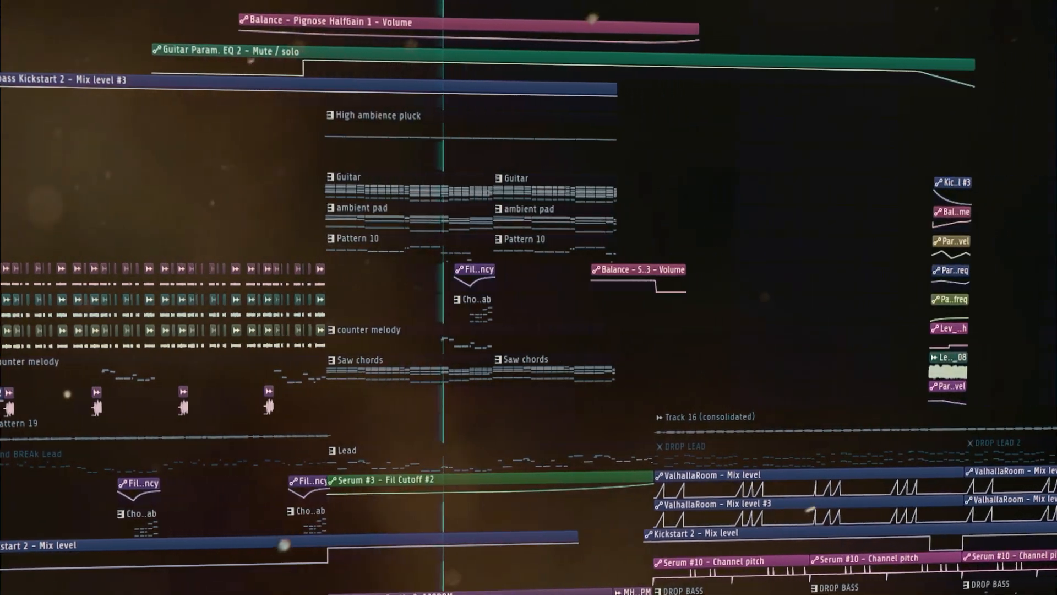